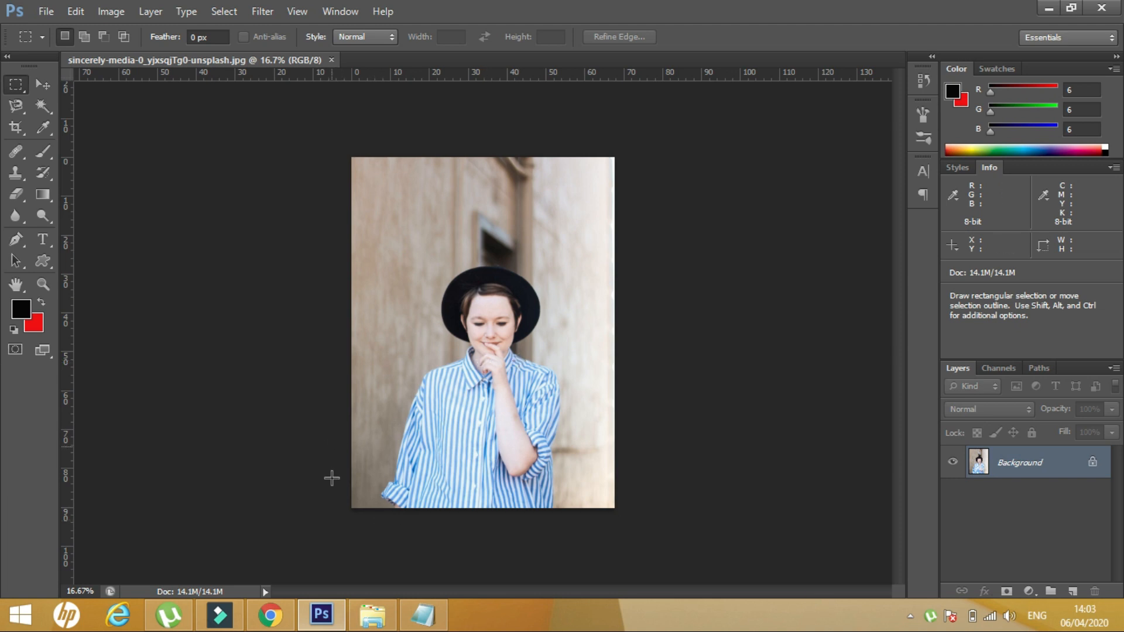
Start a Pen tool path at the photo's lower edge beside the wrist and trace the underside of the rolled-up cuff.
click(43, 284)
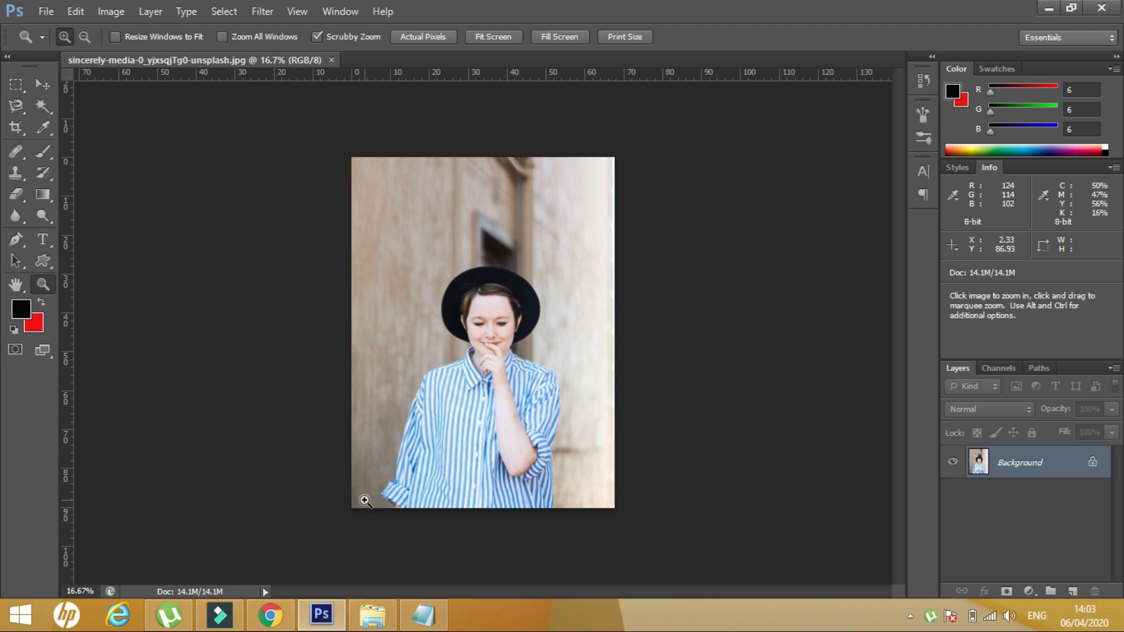
drag(427, 525, 486, 550)
drag(305, 498, 659, 573)
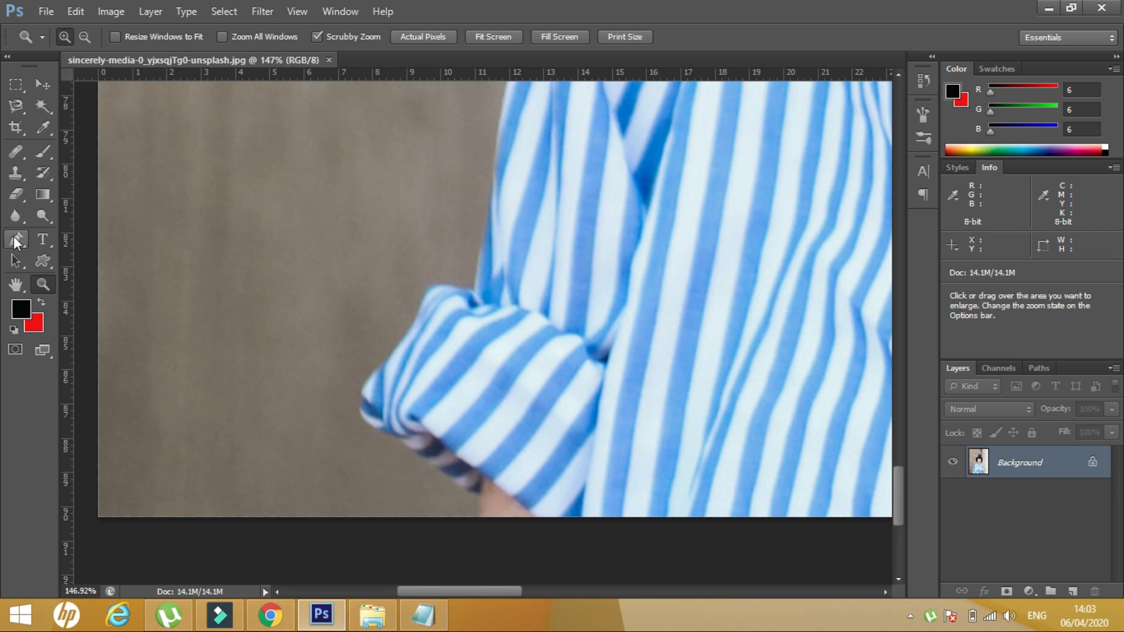
click(16, 240)
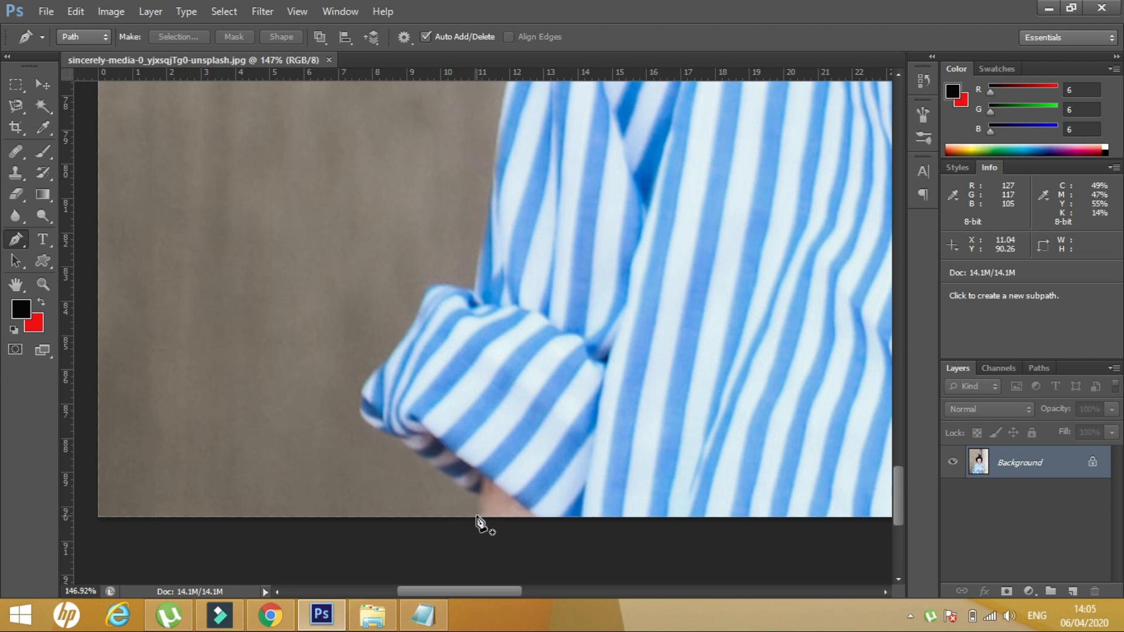
drag(480, 505, 480, 517)
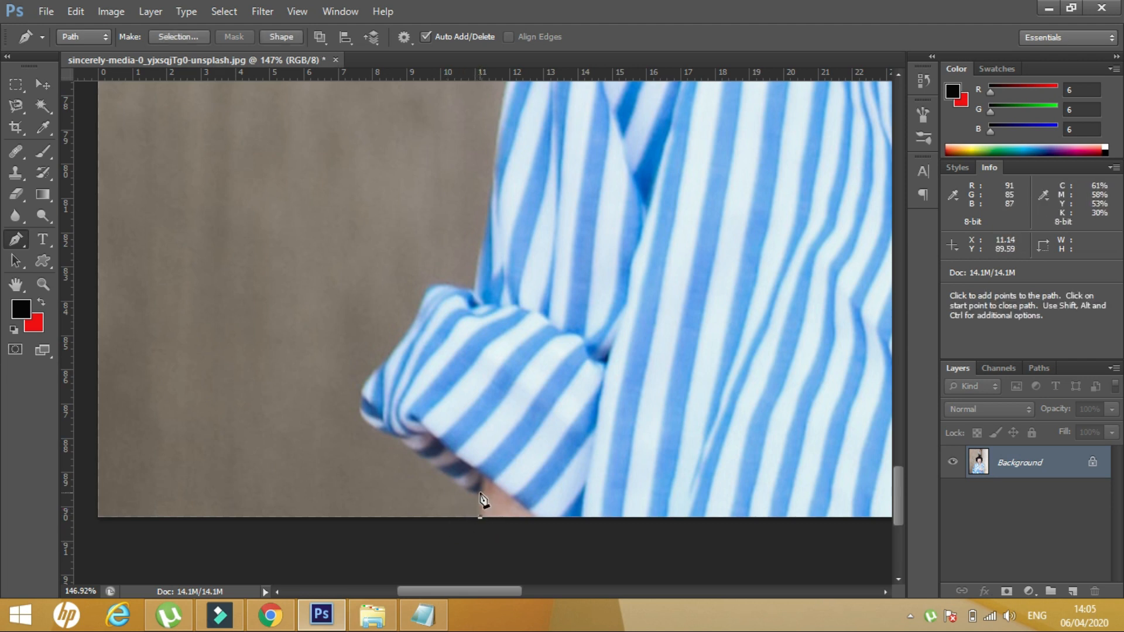
click(399, 439)
click(379, 430)
click(362, 410)
Continue the path around the cuff's outer edge and across its top to where it meets the sleeve.
drag(373, 379, 385, 364)
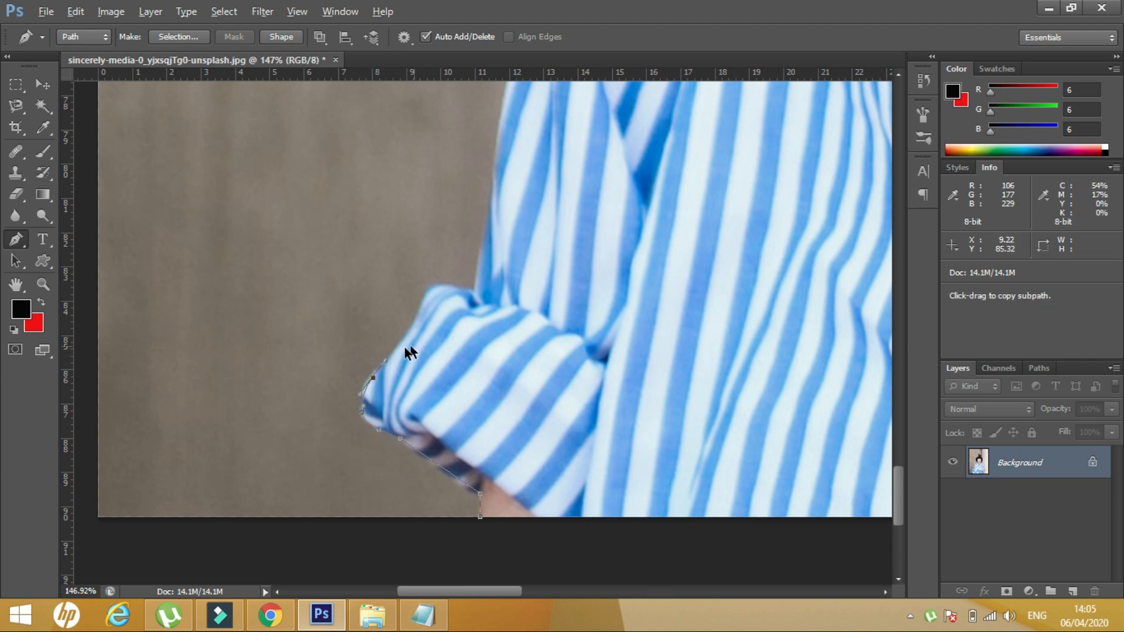
scroll(441, 316, up, 3)
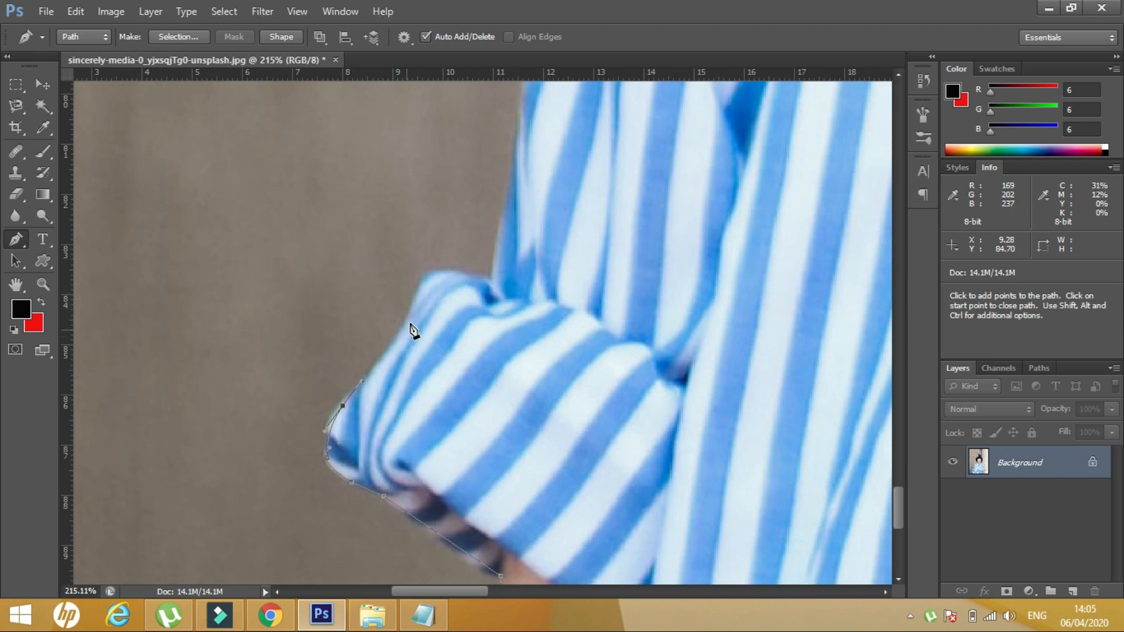
drag(407, 330, 411, 321)
drag(431, 275, 492, 284)
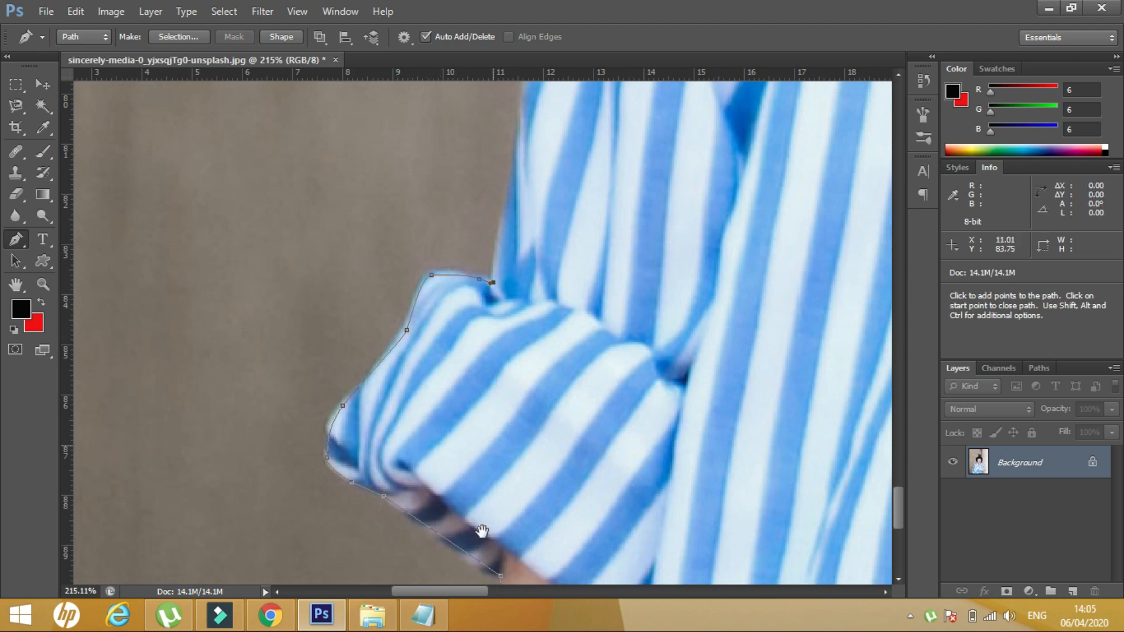
Extend the path up the lower sleeve edge with a curved anchor and remove that anchor's outgoing handle.
scroll(479, 532, up, 5)
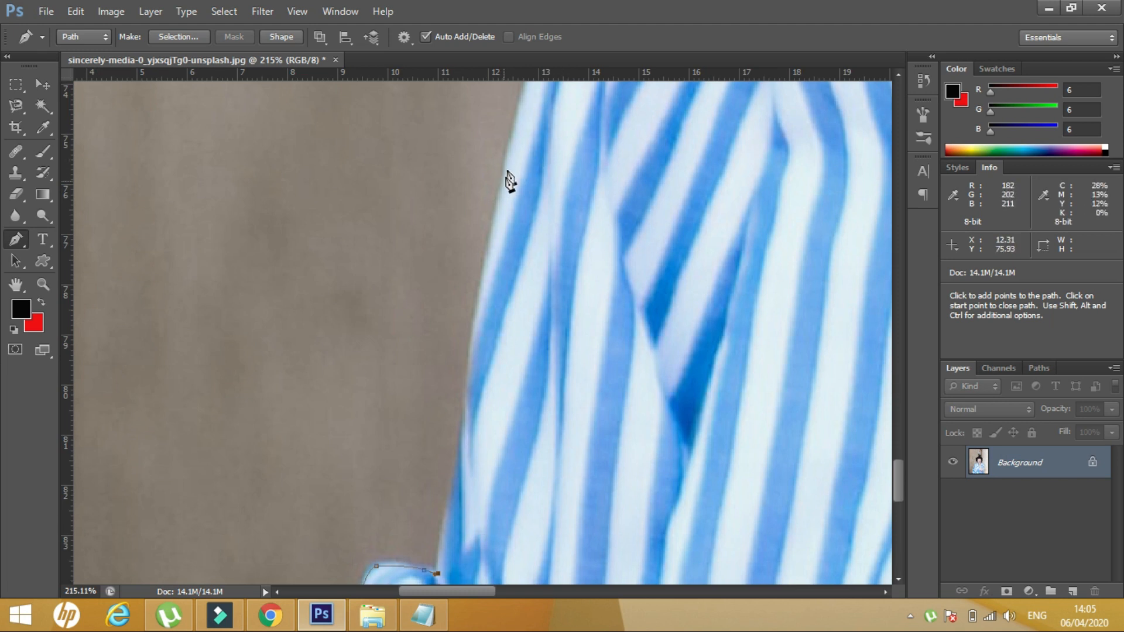
drag(504, 181, 504, 203)
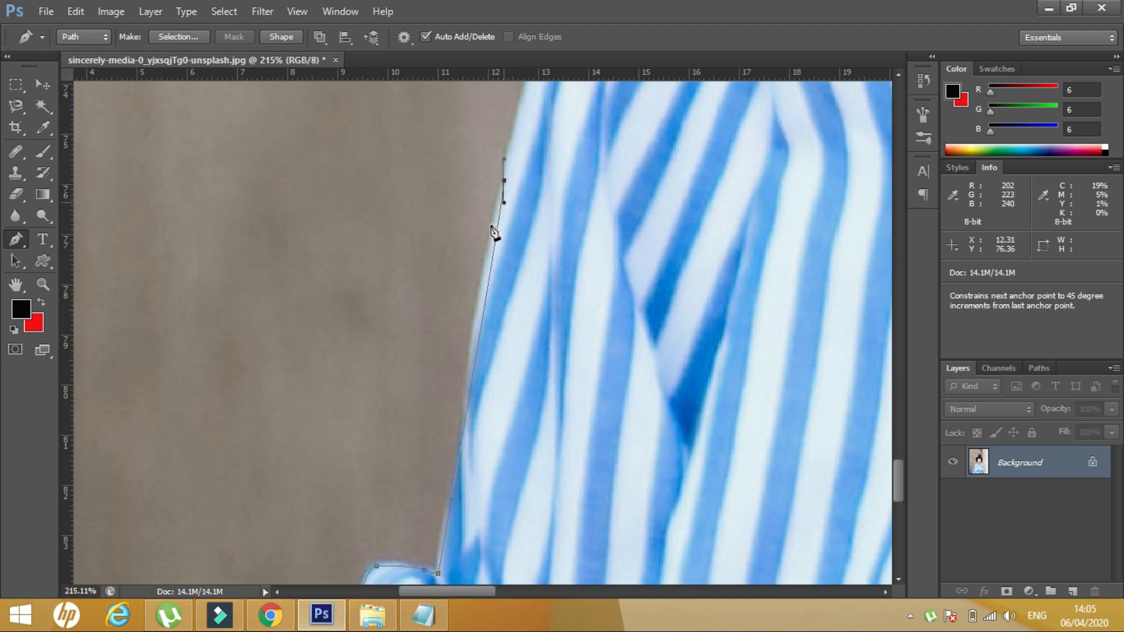
key(ctrl+z)
drag(504, 202, 489, 223)
drag(504, 179, 417, 423)
scroll(499, 394, up, 3)
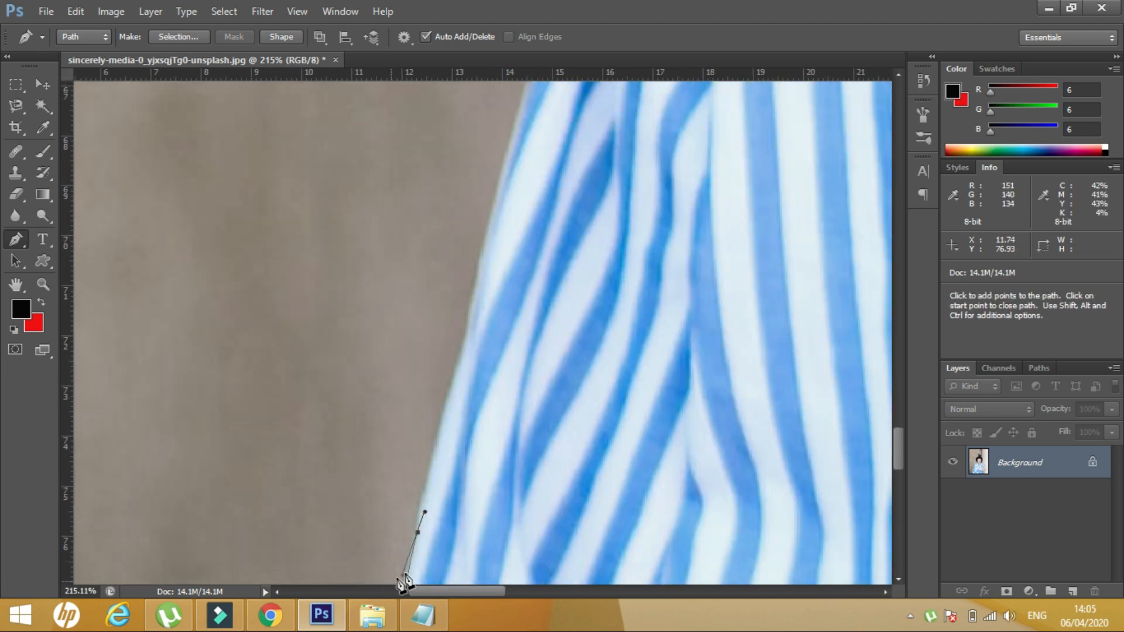
click(417, 533)
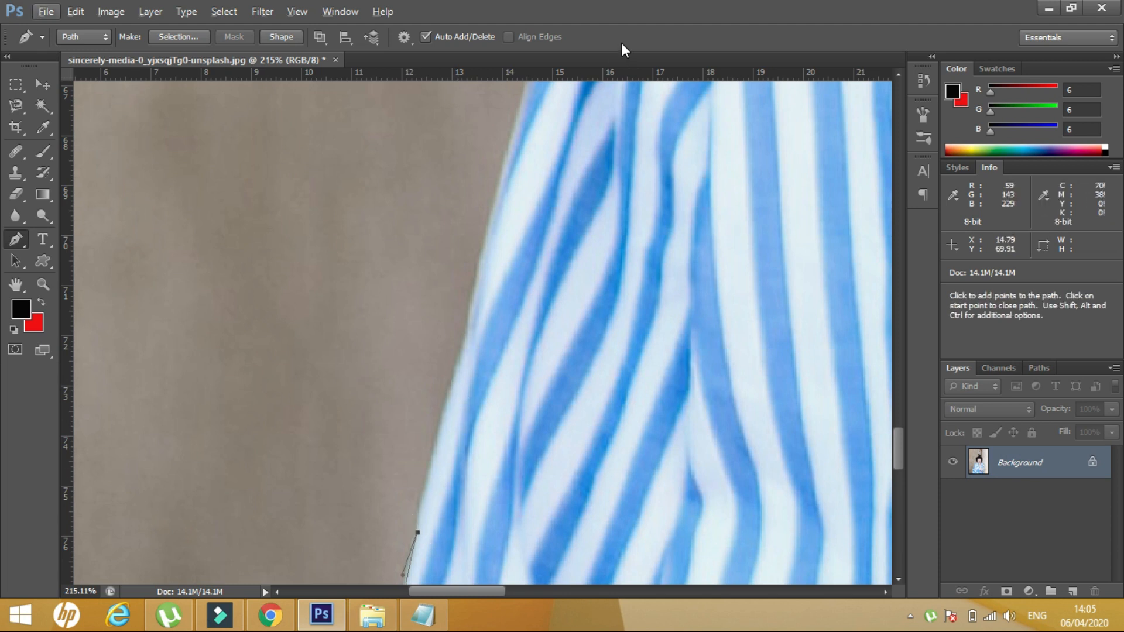
Trace the upper sleeve edge with curved anchors to just below the shoulder and remove the last anchor's outgoing handle.
drag(509, 156, 515, 125)
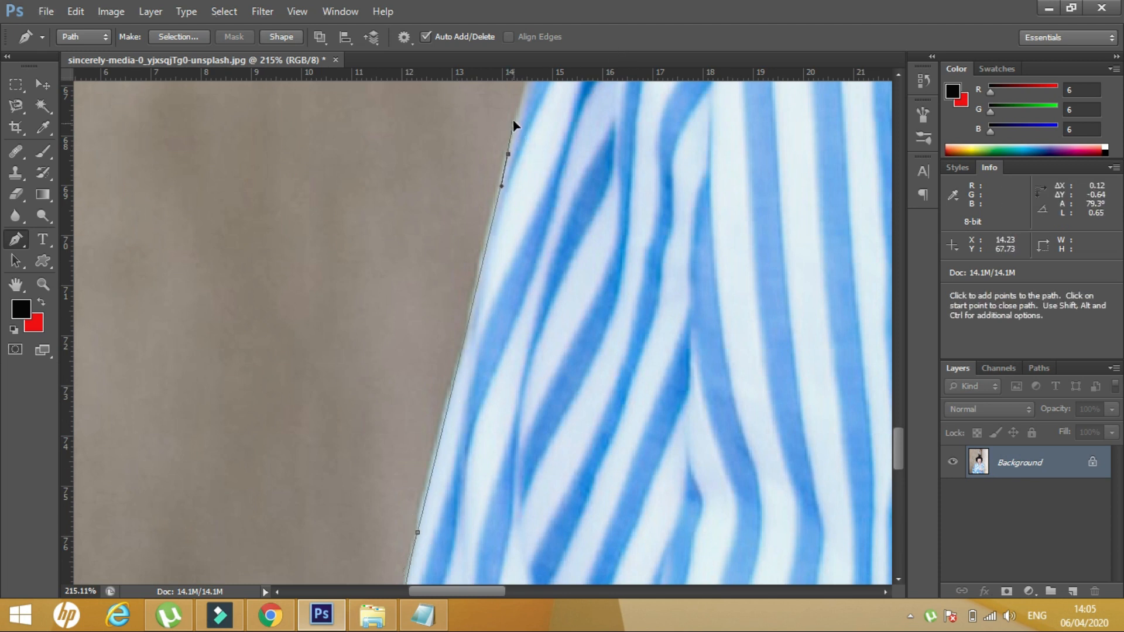
scroll(515, 166, down, 3)
drag(484, 325, 435, 402)
drag(521, 300, 550, 198)
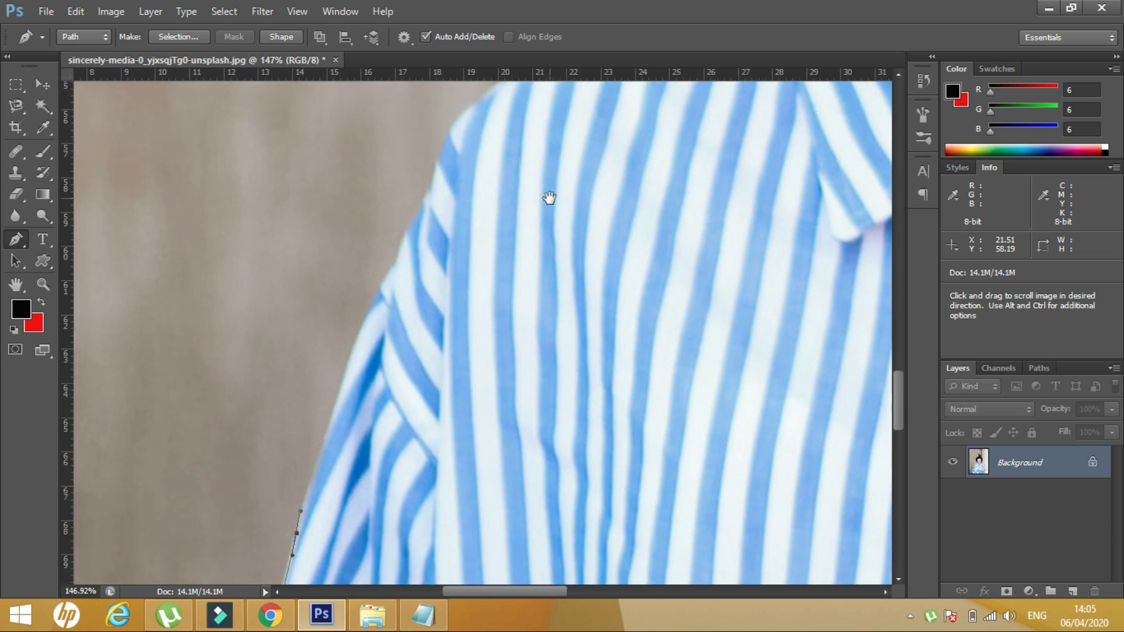
click(430, 189)
click(367, 307)
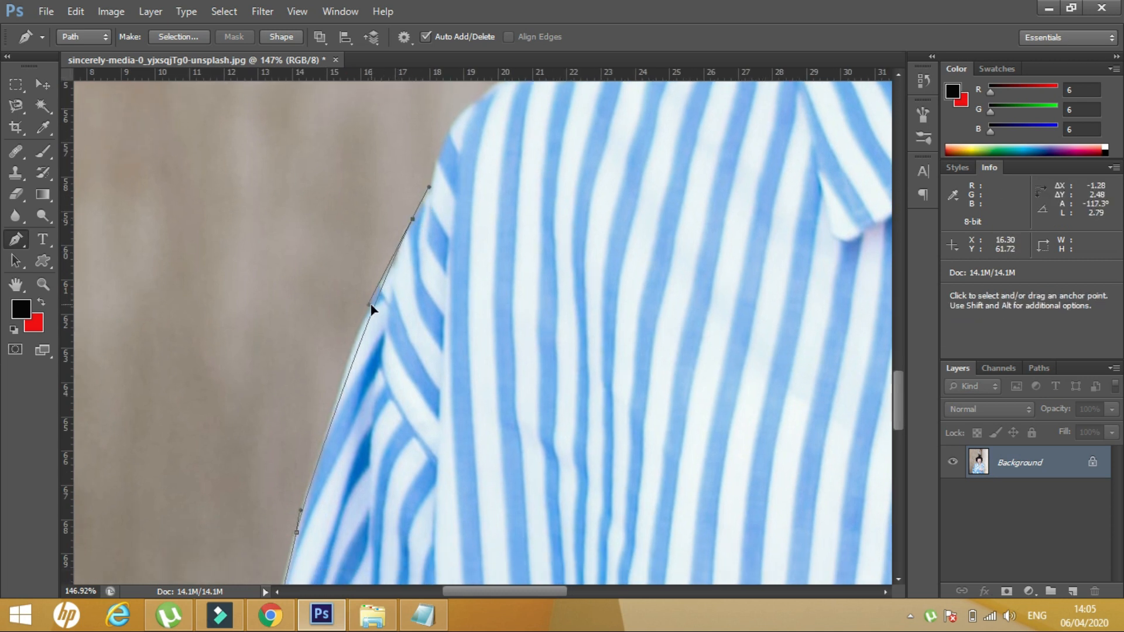
drag(475, 193, 378, 371)
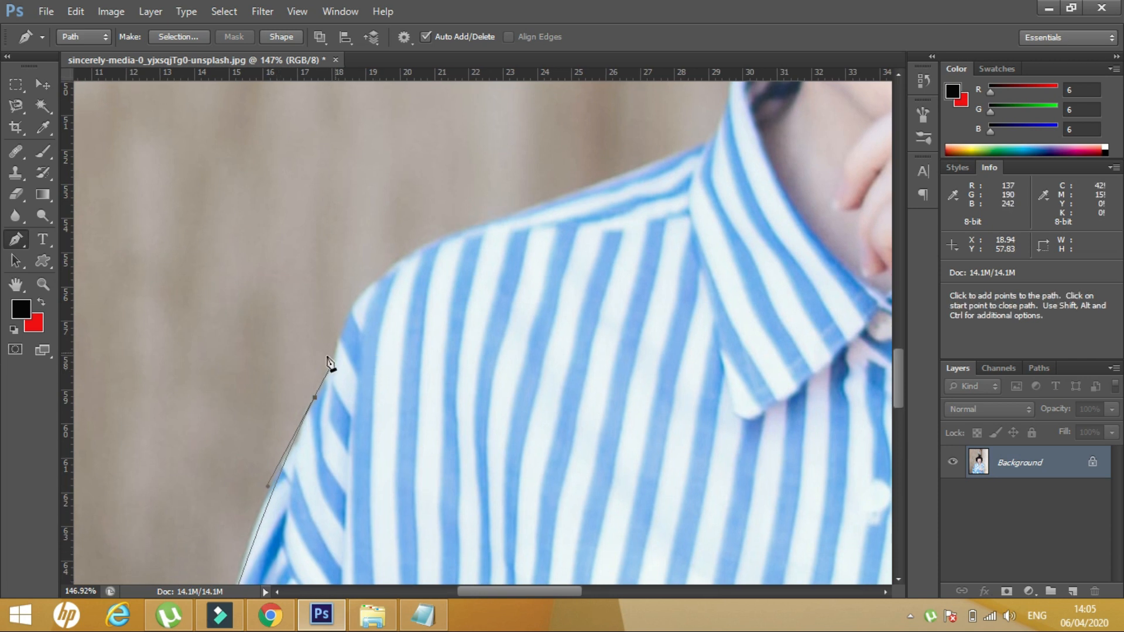
click(315, 398)
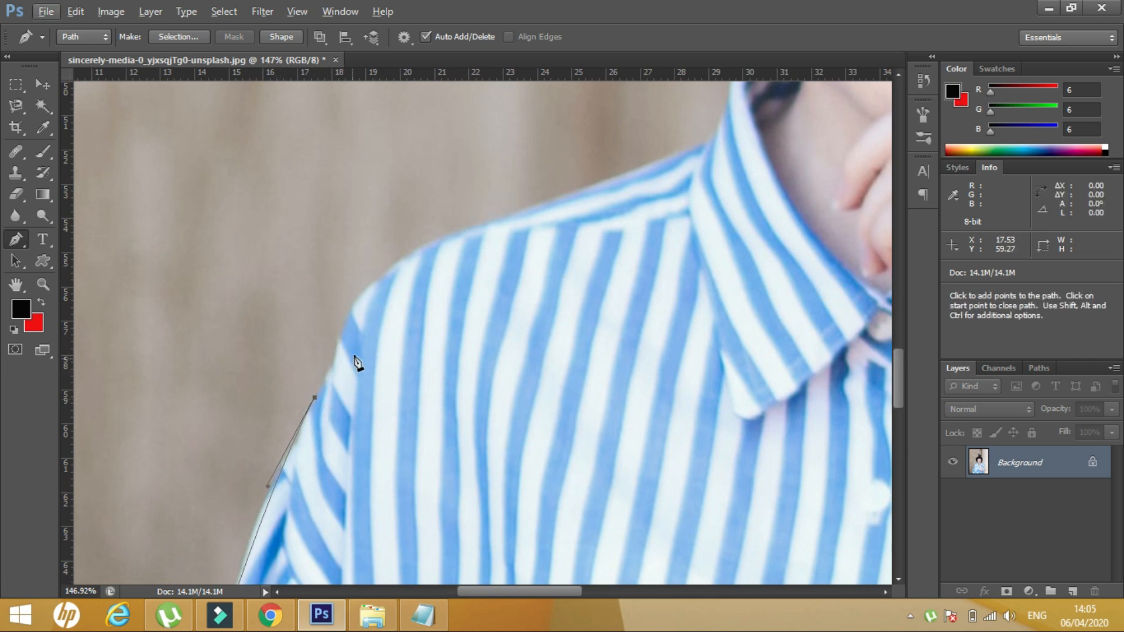
Curve the path around the shoulder and along its top to the collar, removing the outgoing handles at both ends of the shoulder line.
drag(345, 326, 349, 319)
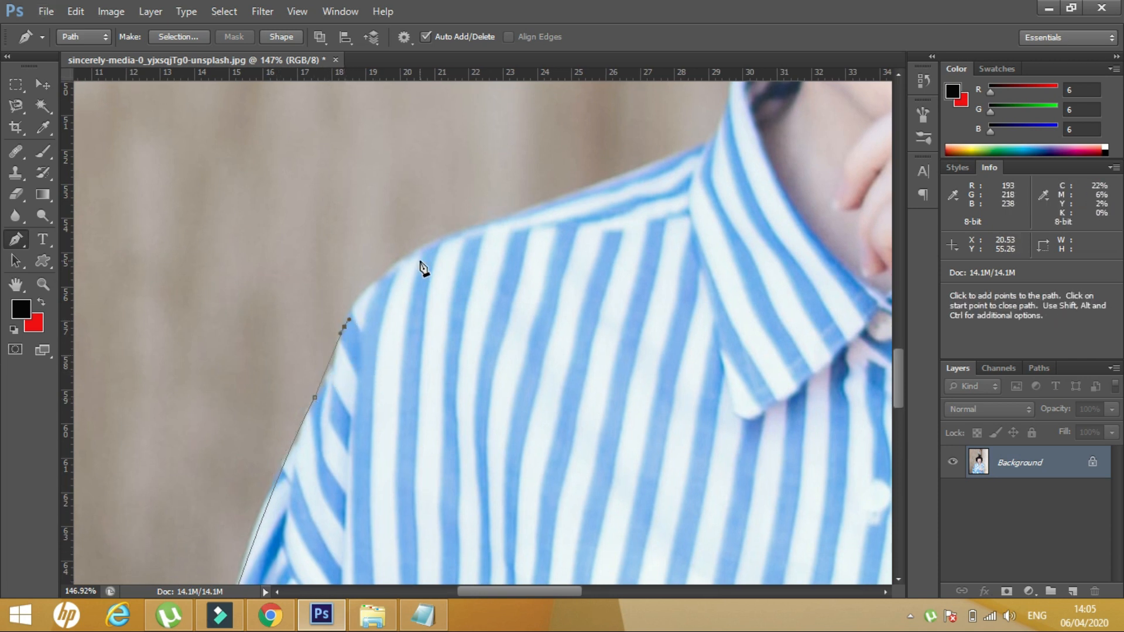
drag(418, 251, 478, 221)
alt+click(418, 252)
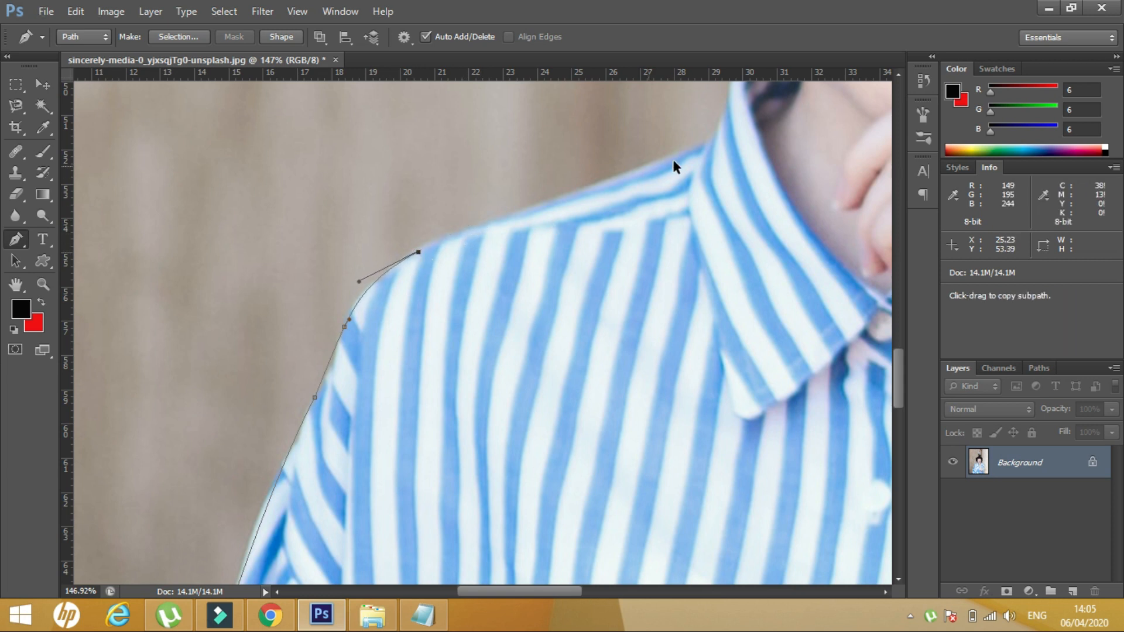
scroll(674, 161, up, 2)
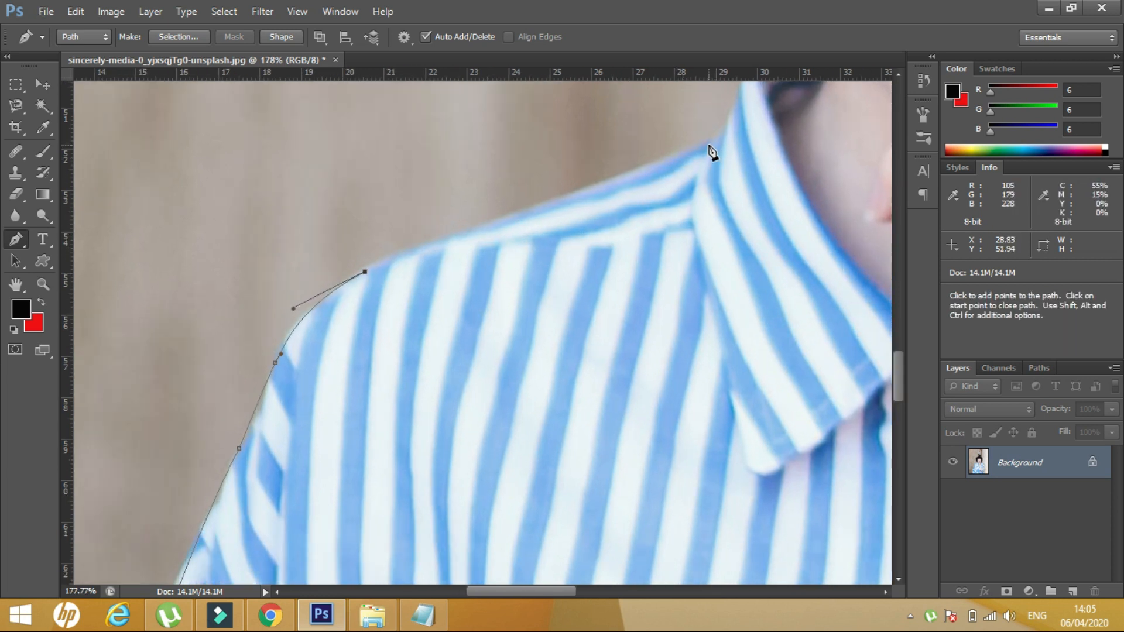
drag(710, 144, 757, 129)
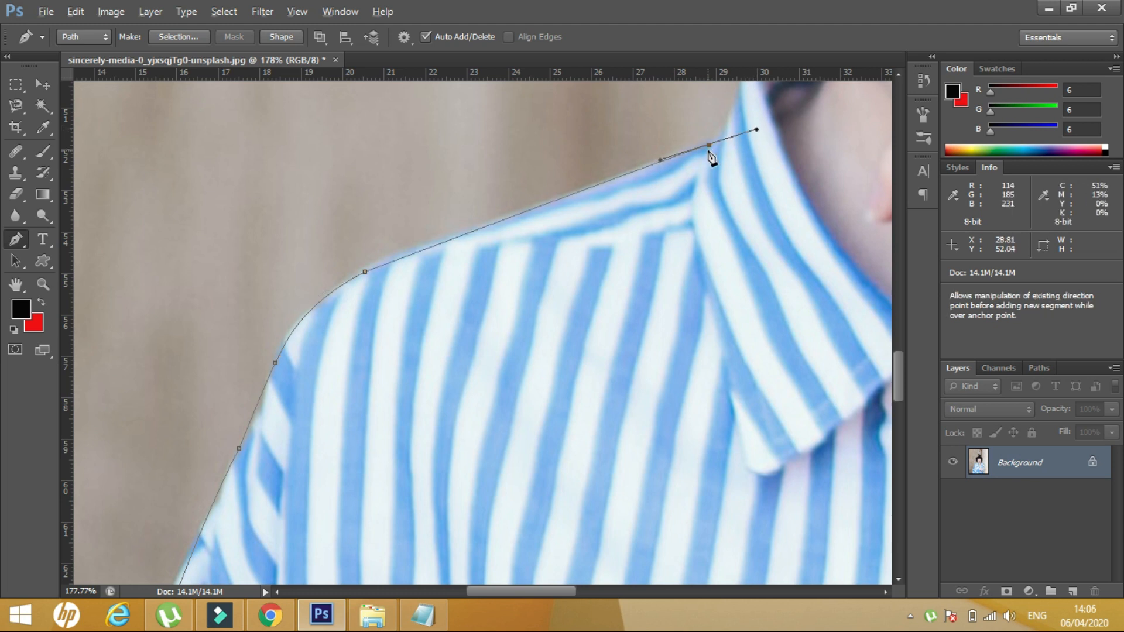
alt+click(709, 144)
Trace the outer edge of the collar up to the jaw with short curved segments, removing each curved anchor's outgoing handle.
scroll(532, 339, up, 2)
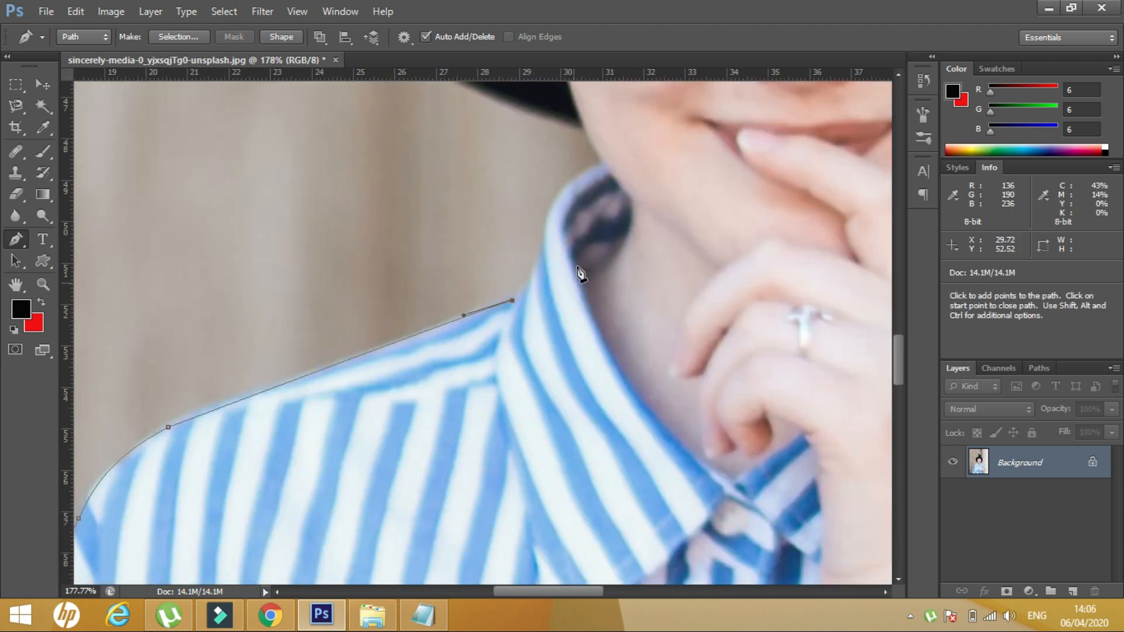
click(503, 309)
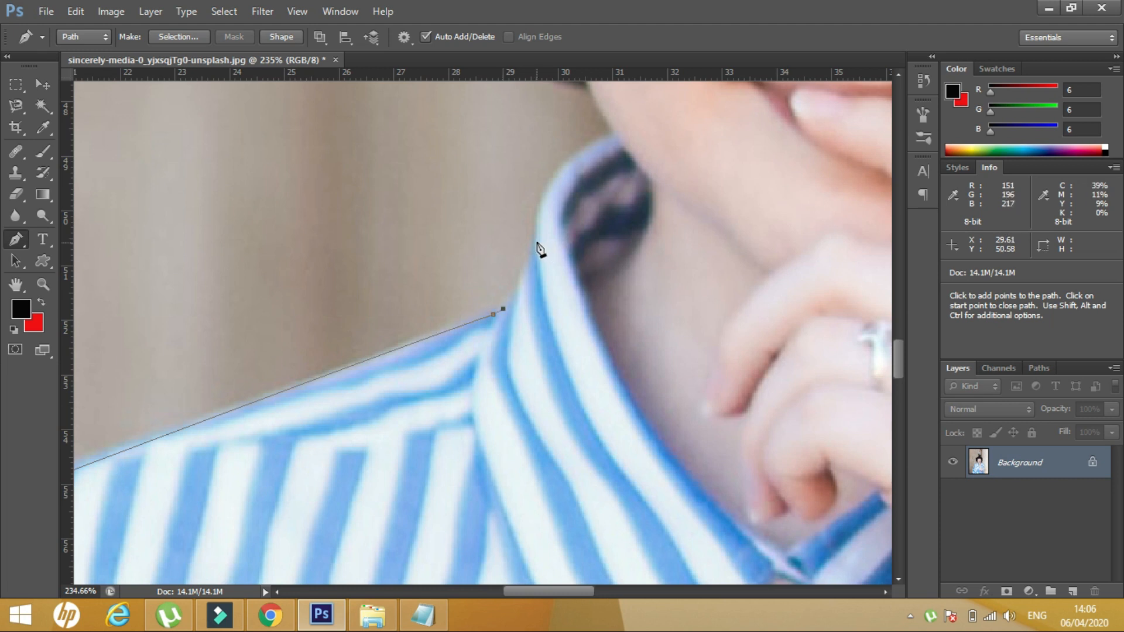
drag(534, 240, 542, 215)
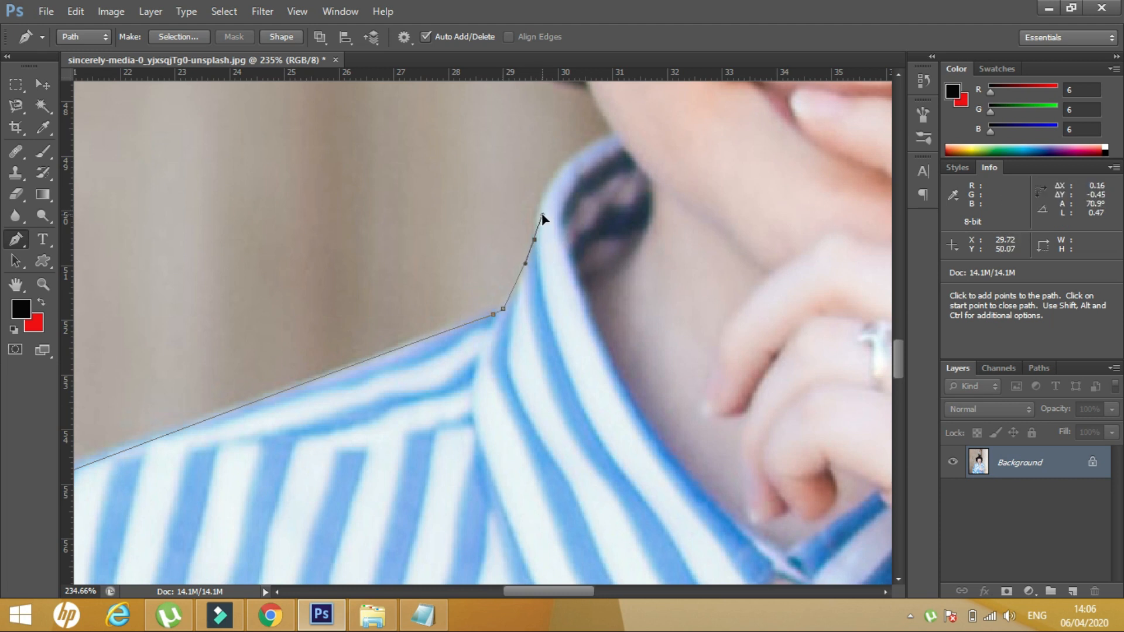
alt+click(534, 240)
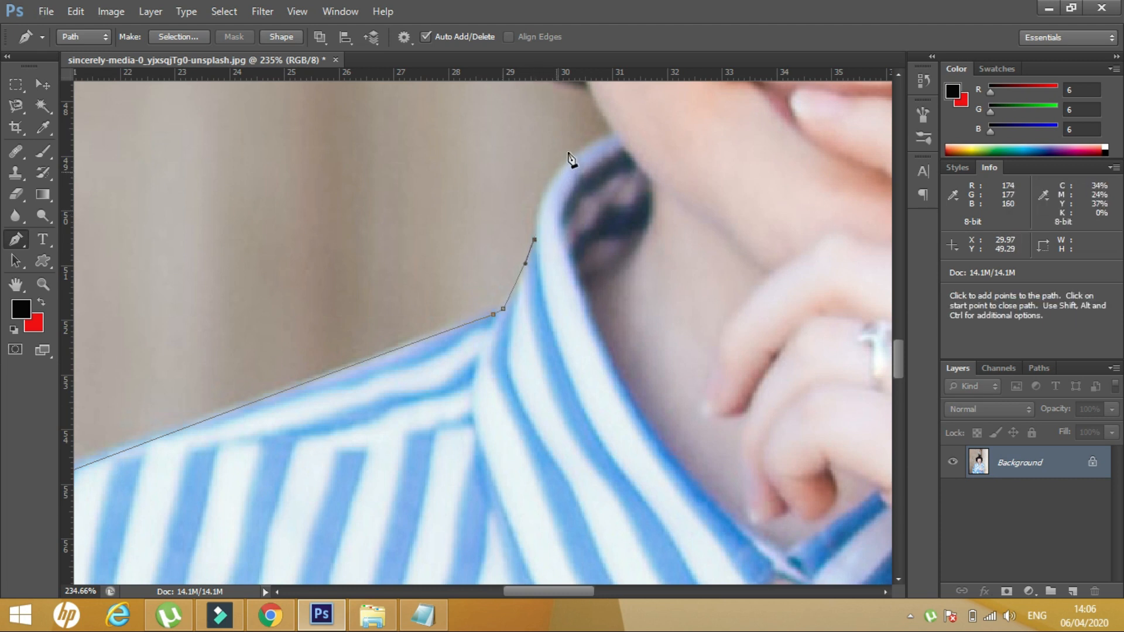
drag(557, 172, 584, 146)
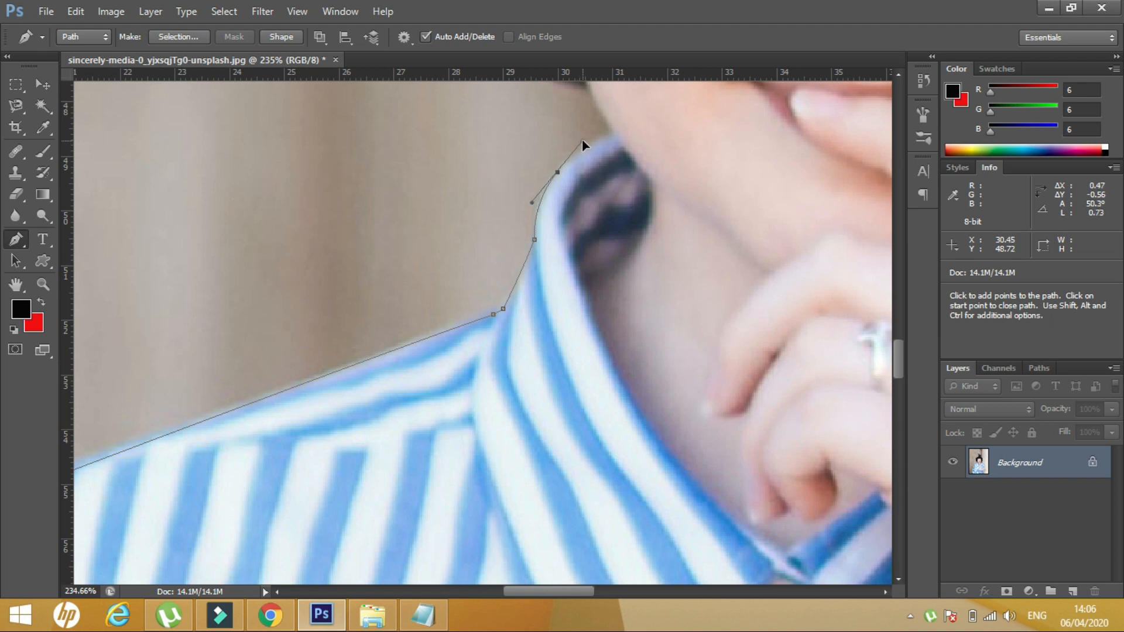
alt+click(557, 172)
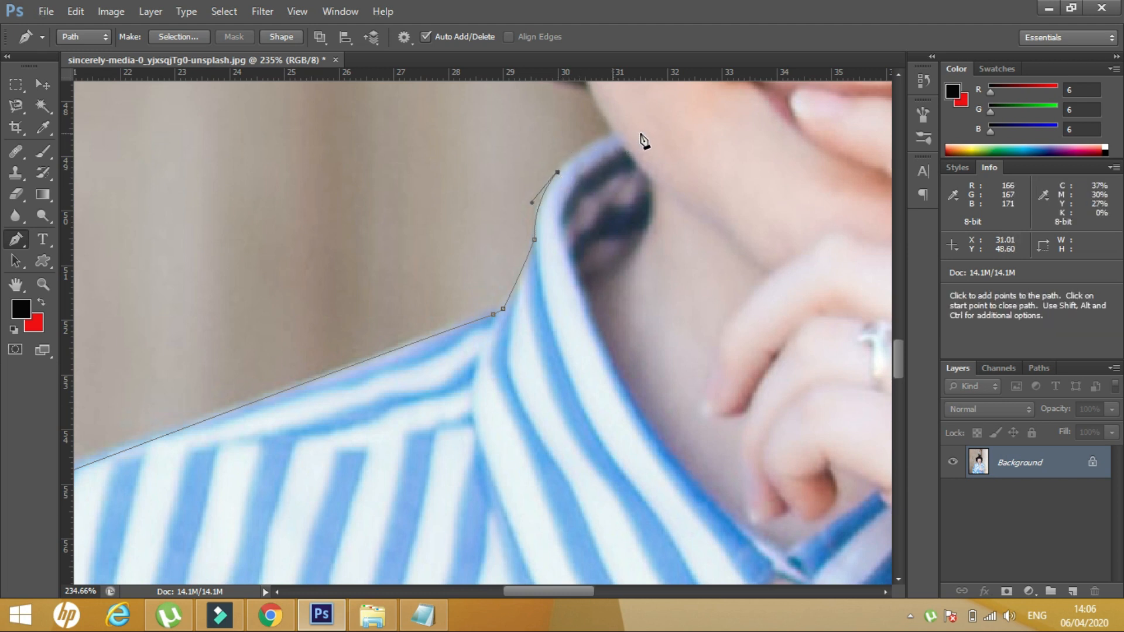
drag(613, 134, 643, 123)
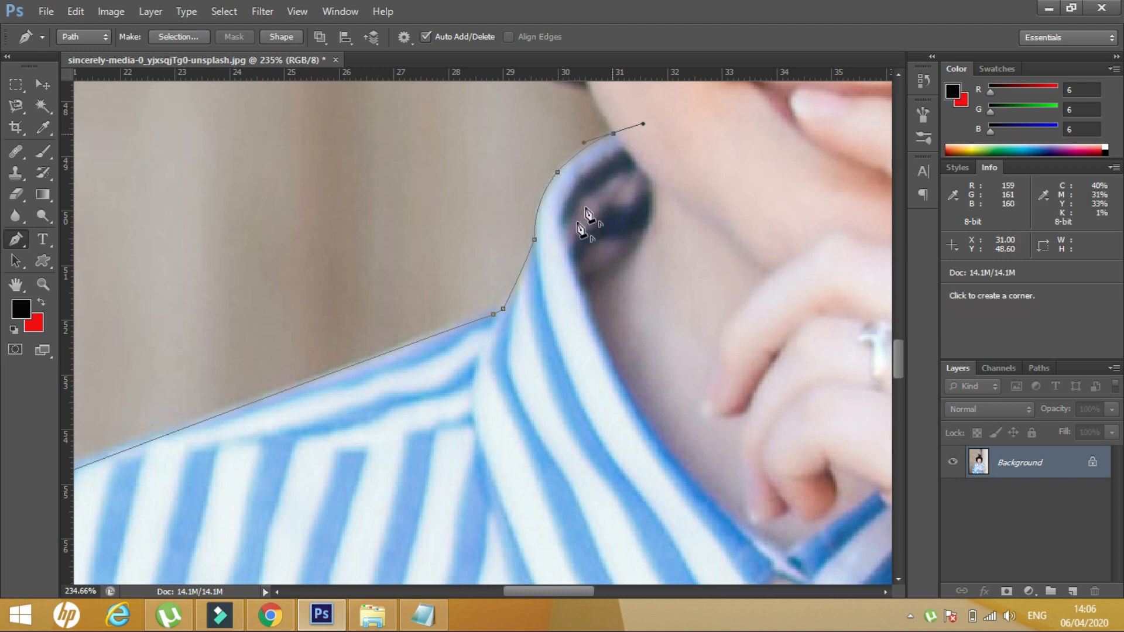
scroll(545, 246, down, 3)
scroll(571, 259, up, 4)
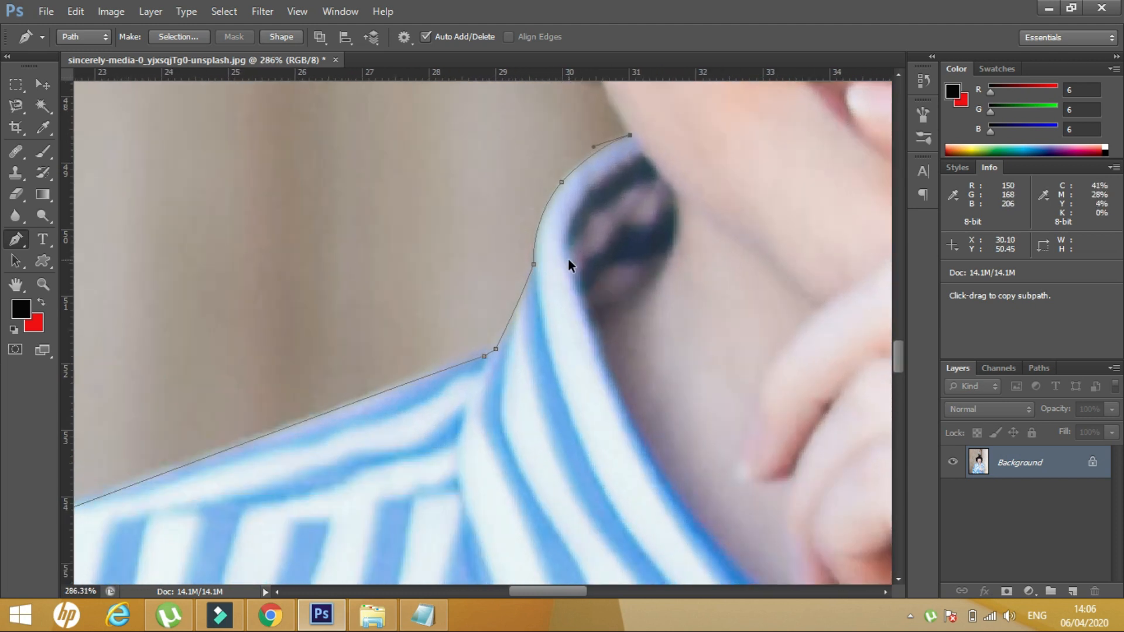
Add anchor points on both sides of the bend in the collar path and delete the original anchor between them.
right_click(16, 241)
click(75, 267)
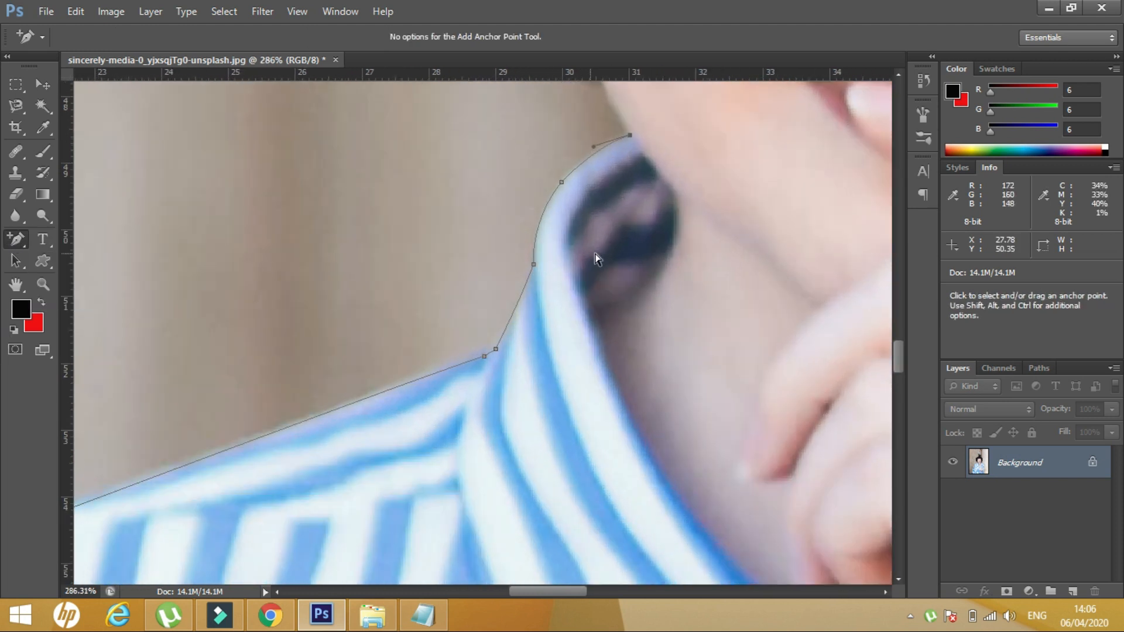
click(522, 296)
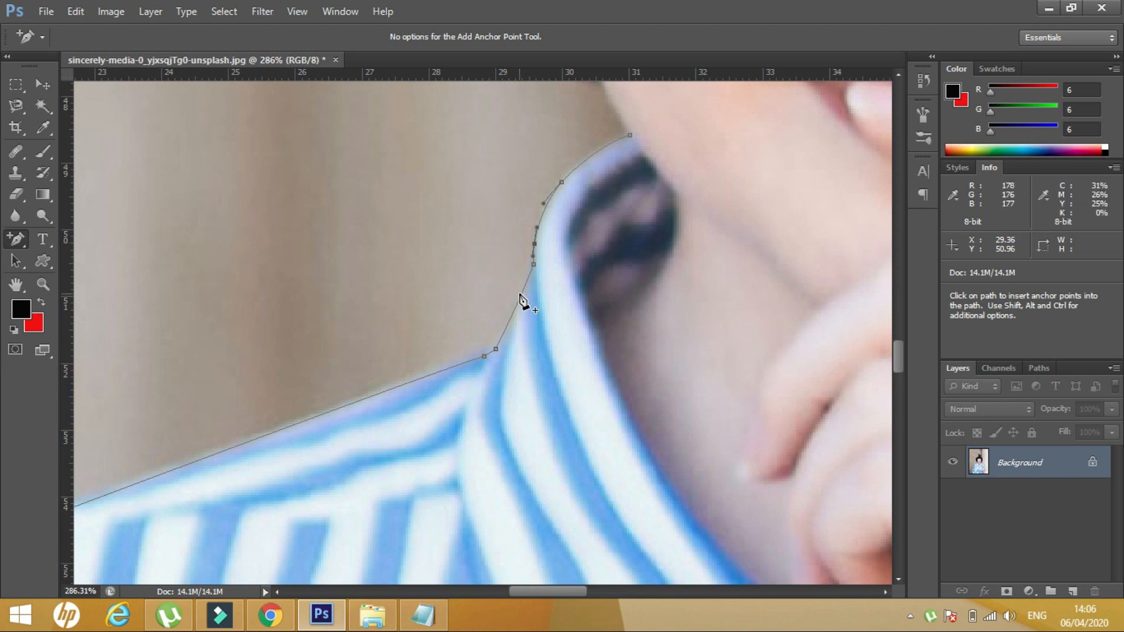
right_click(14, 246)
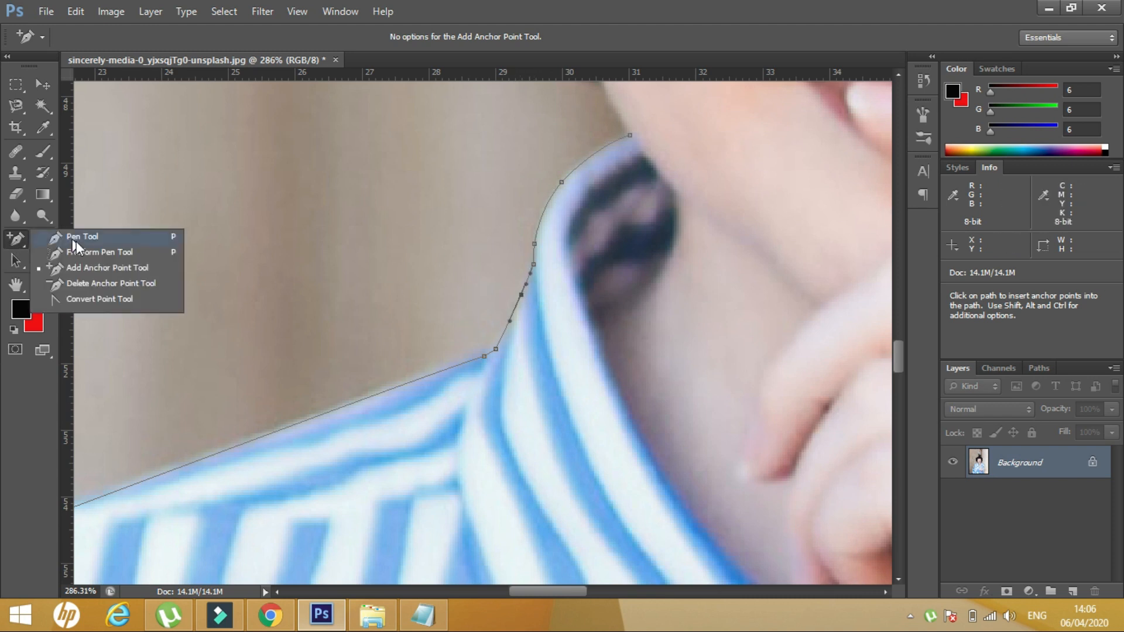
click(87, 284)
click(535, 270)
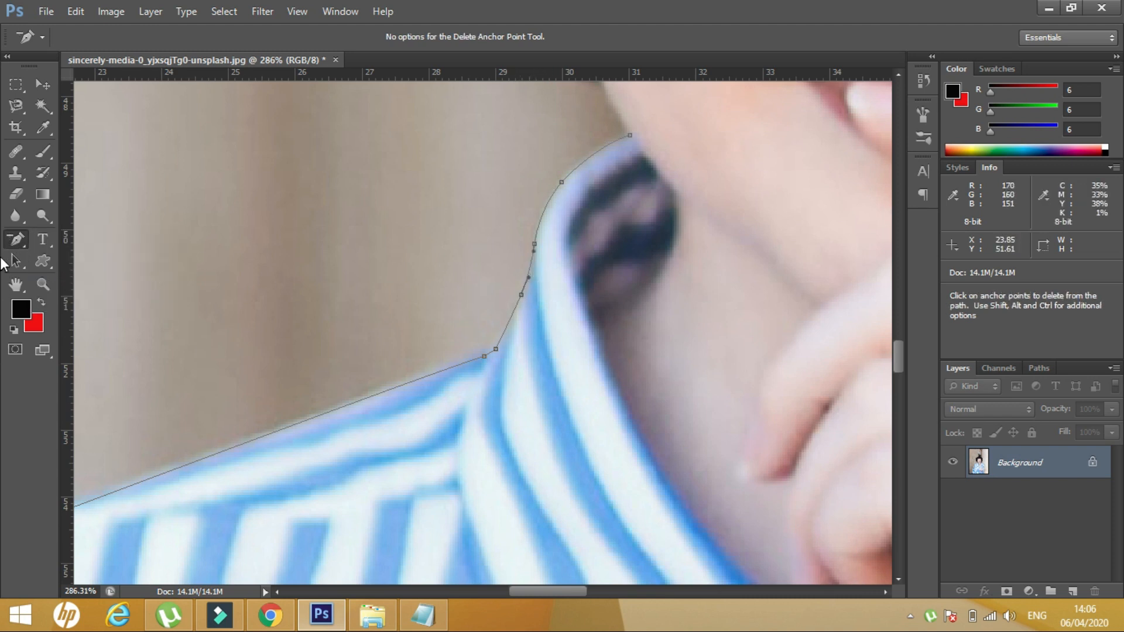
Resume the path with the Pen tool and extend it along the jaw to the point where the hat brim meets the face.
right_click(14, 241)
click(82, 236)
scroll(502, 301, down, 3)
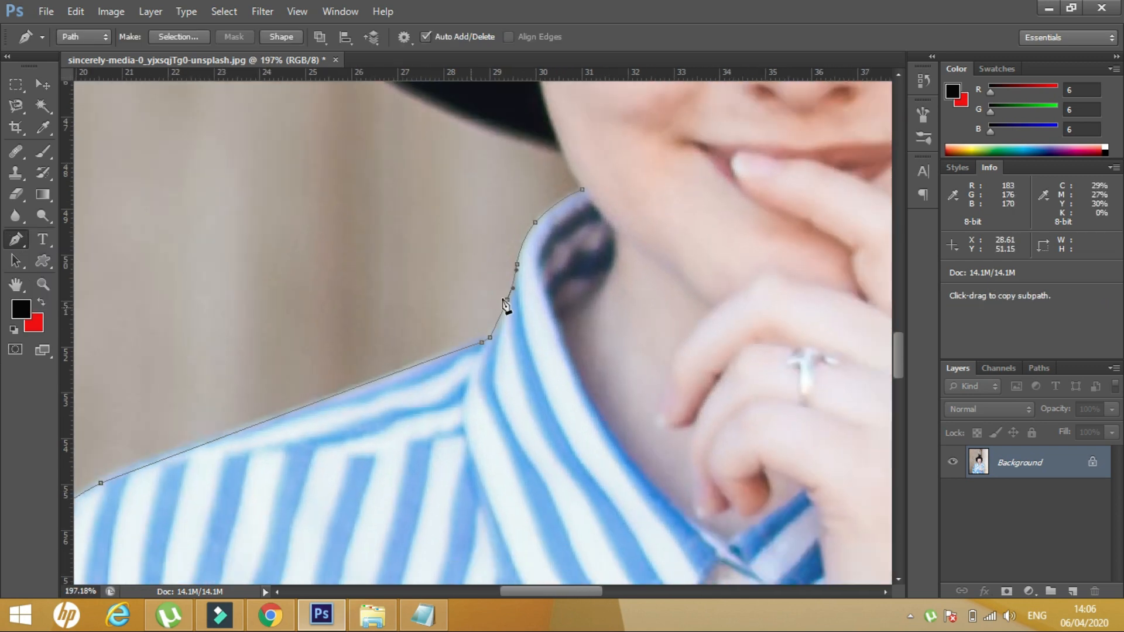
scroll(589, 398, up, 5)
scroll(521, 358, up, 2)
scroll(520, 359, up, 1)
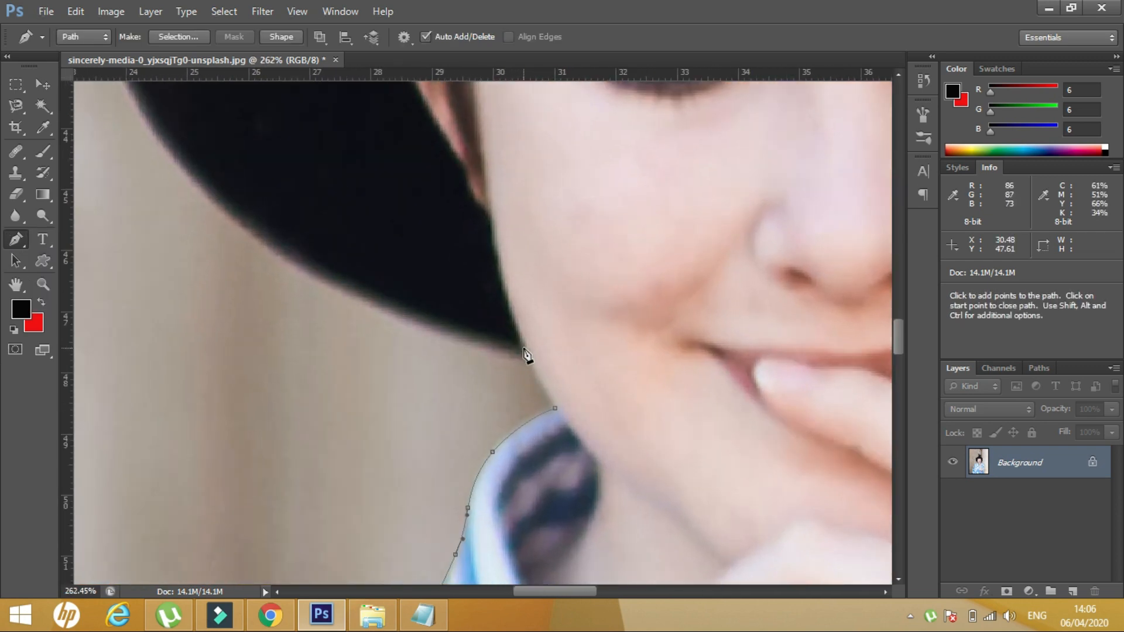
click(523, 350)
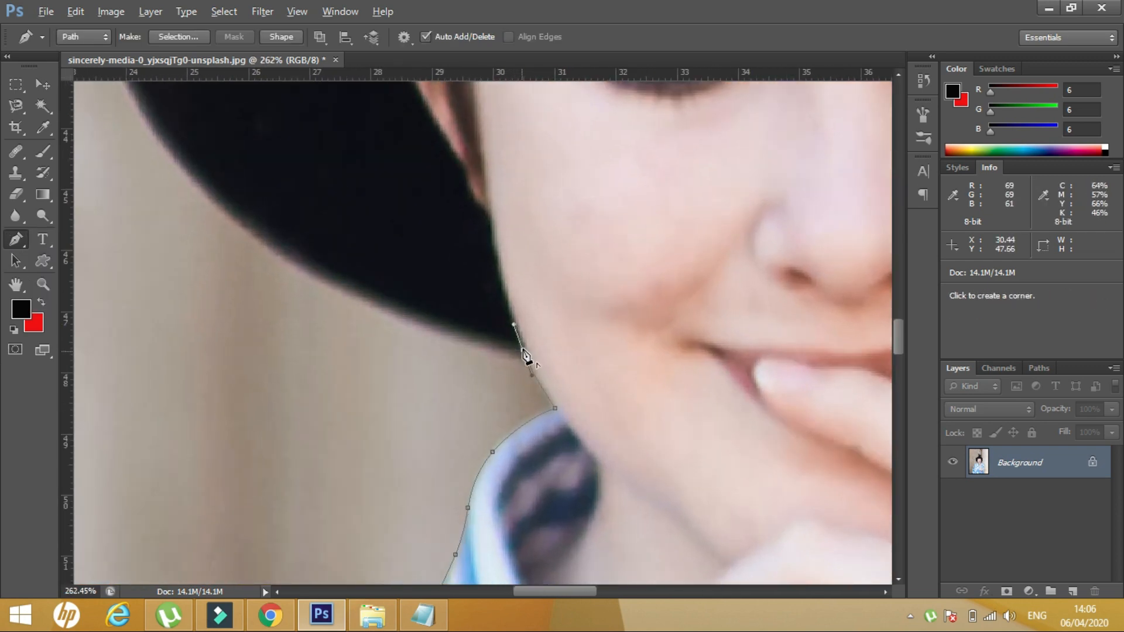
Remove the outgoing handle at the face corner and trace the hat brim's lower-left and left edge with two long curved segments.
click(531, 375)
key(space)
drag(504, 378, 635, 464)
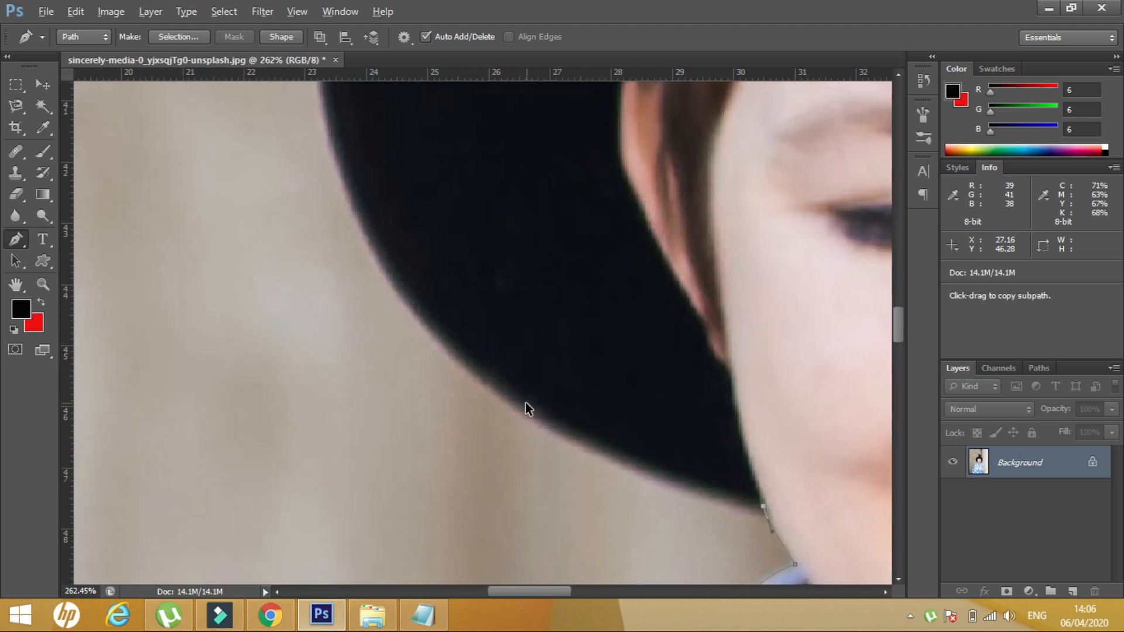
scroll(527, 406, down, 2)
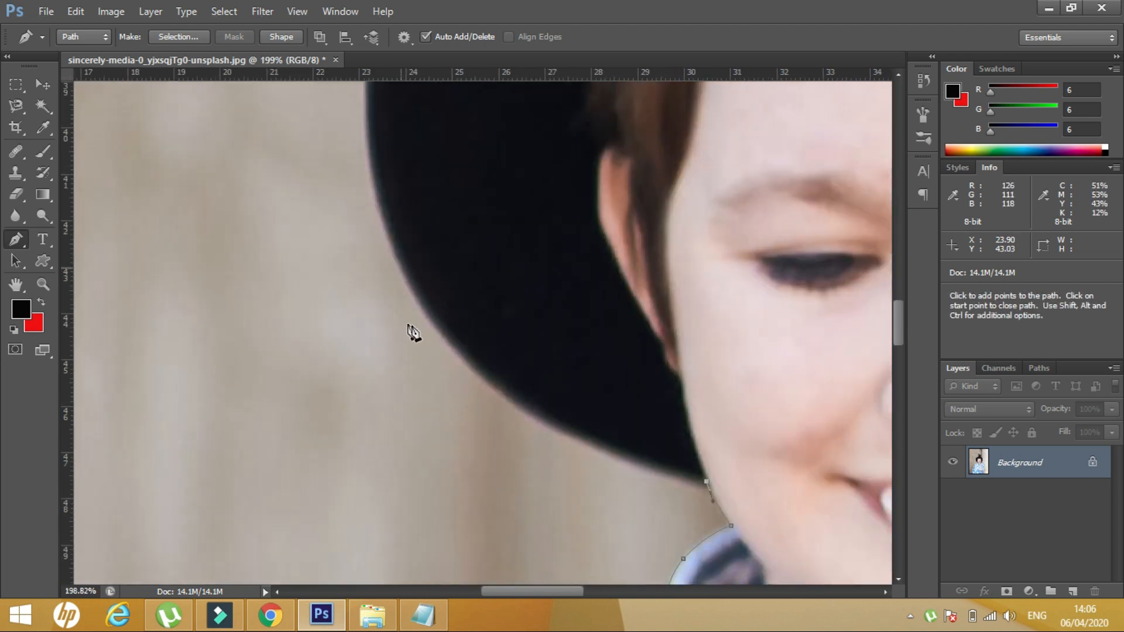
drag(401, 270, 496, 436)
drag(495, 276, 572, 427)
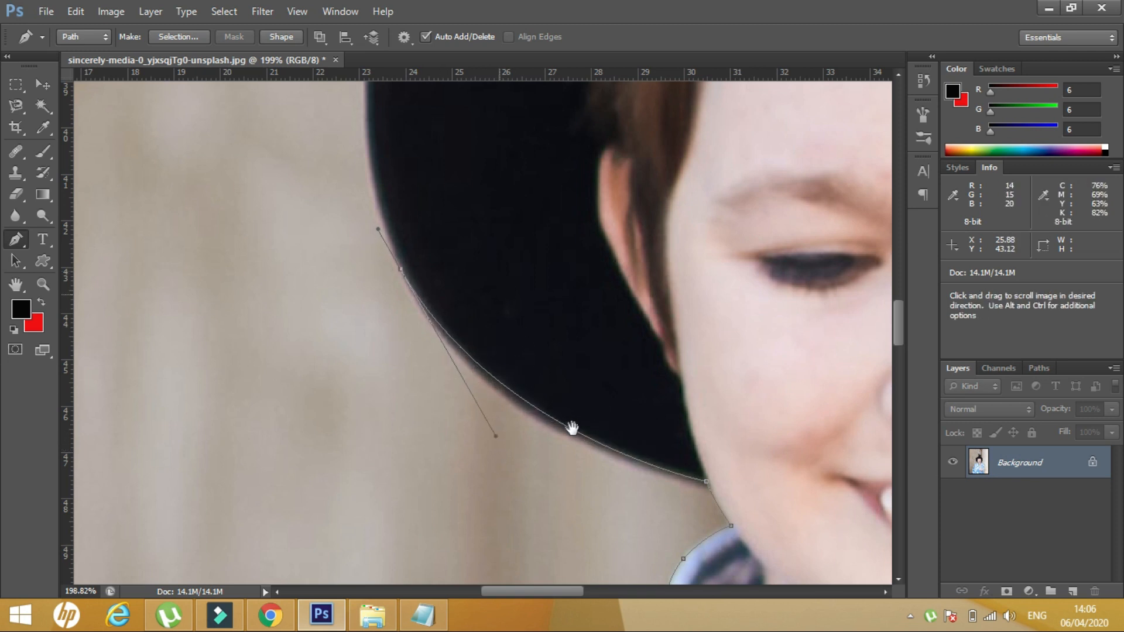
drag(508, 335, 493, 382)
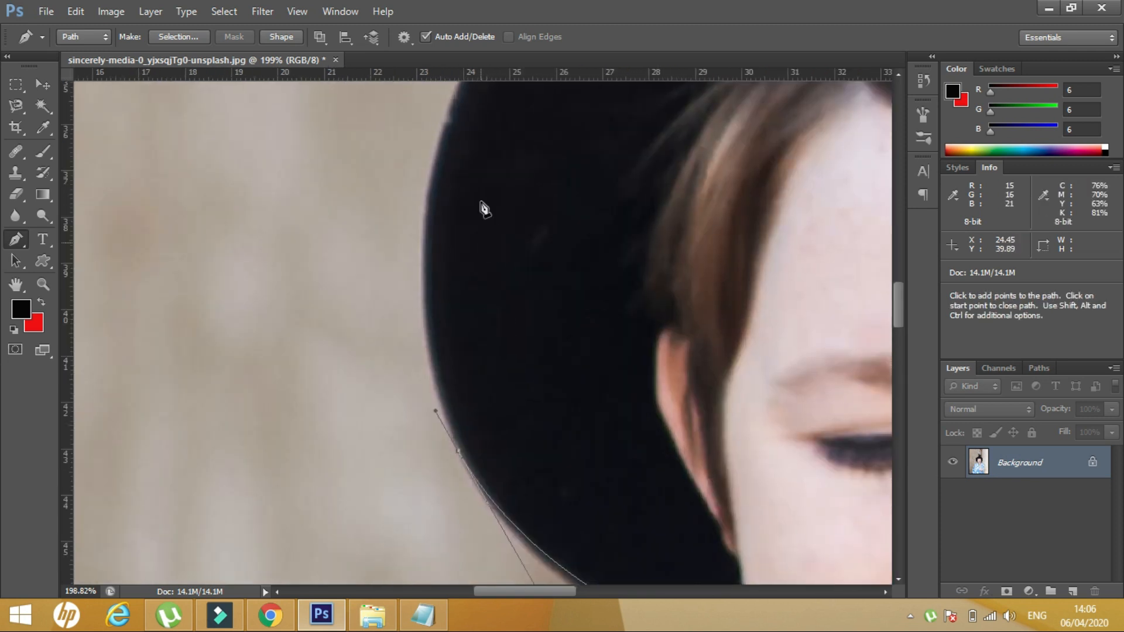
drag(484, 214, 447, 251)
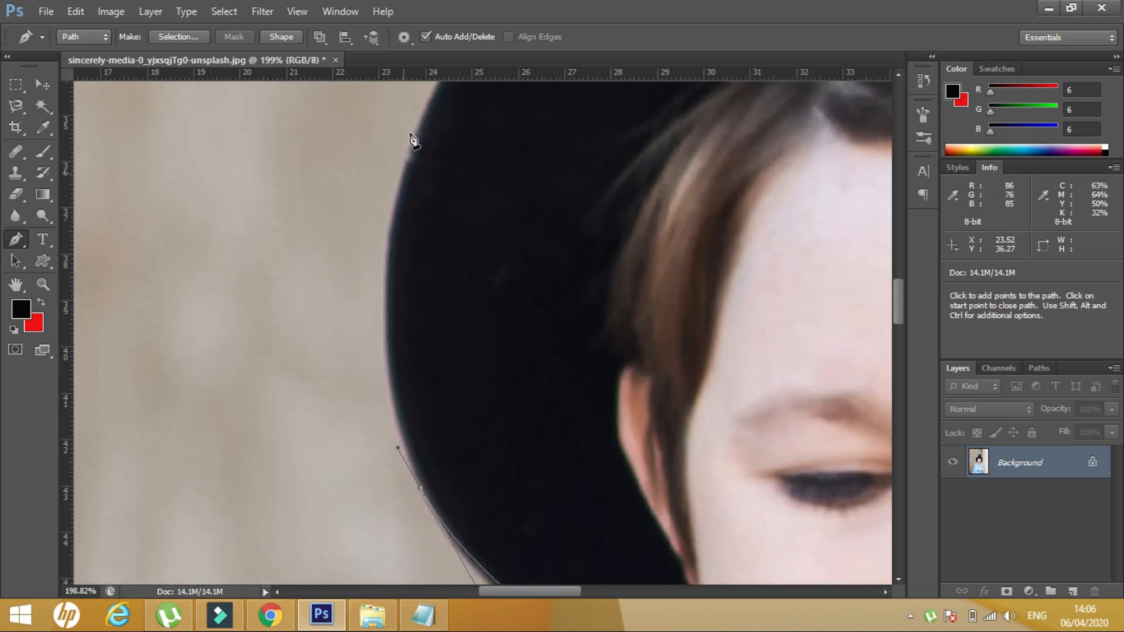
drag(409, 124, 368, 284)
Trace the brim's upper-left edge to its top with curved segments, adjusting the handles to the edge and removing the top anchor's outgoing handle.
drag(468, 227, 394, 363)
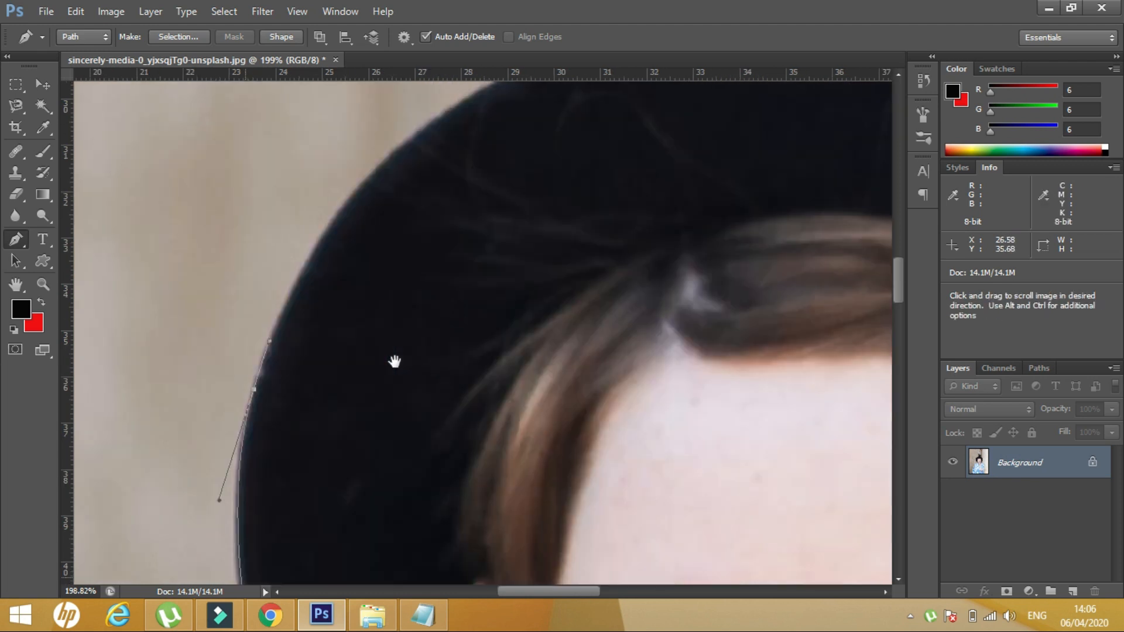
drag(481, 241, 450, 301)
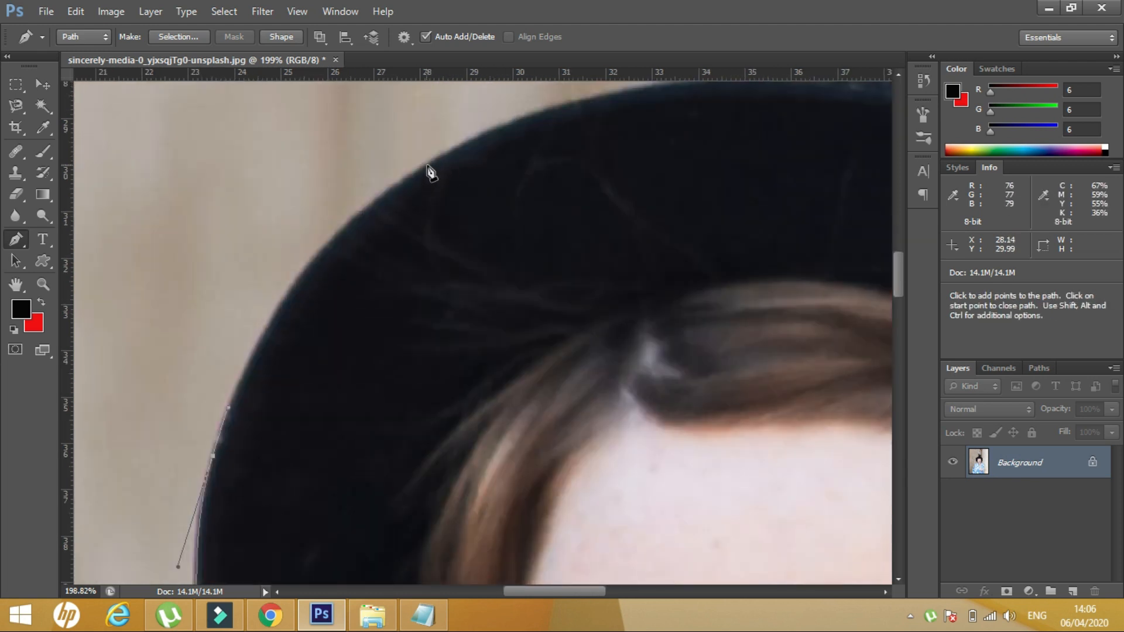
drag(427, 166, 475, 129)
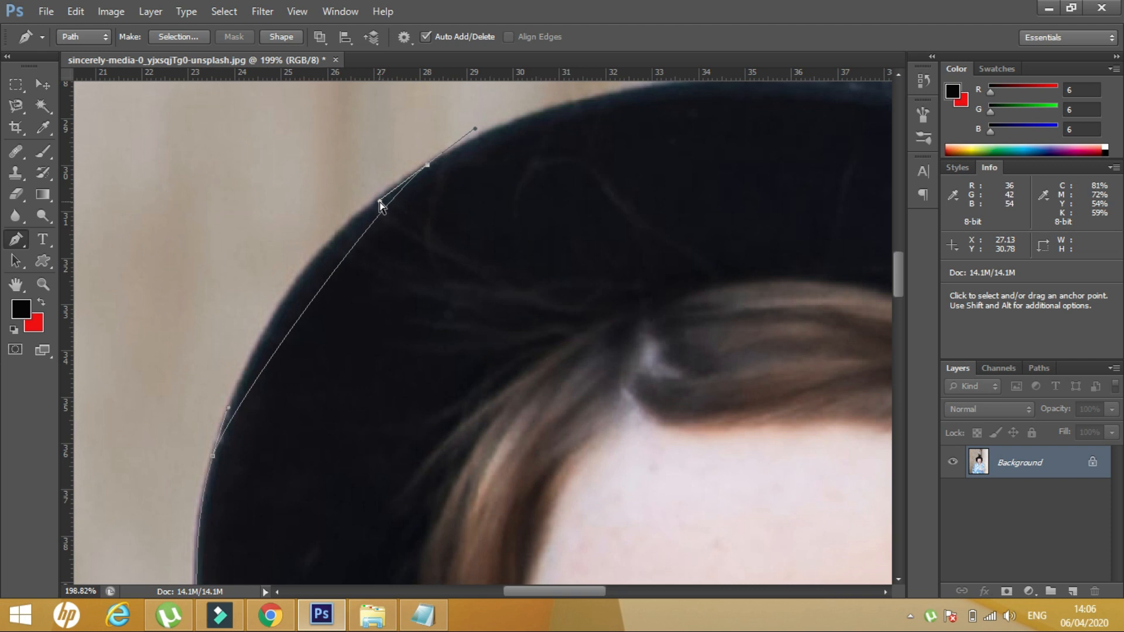
drag(380, 201, 291, 228)
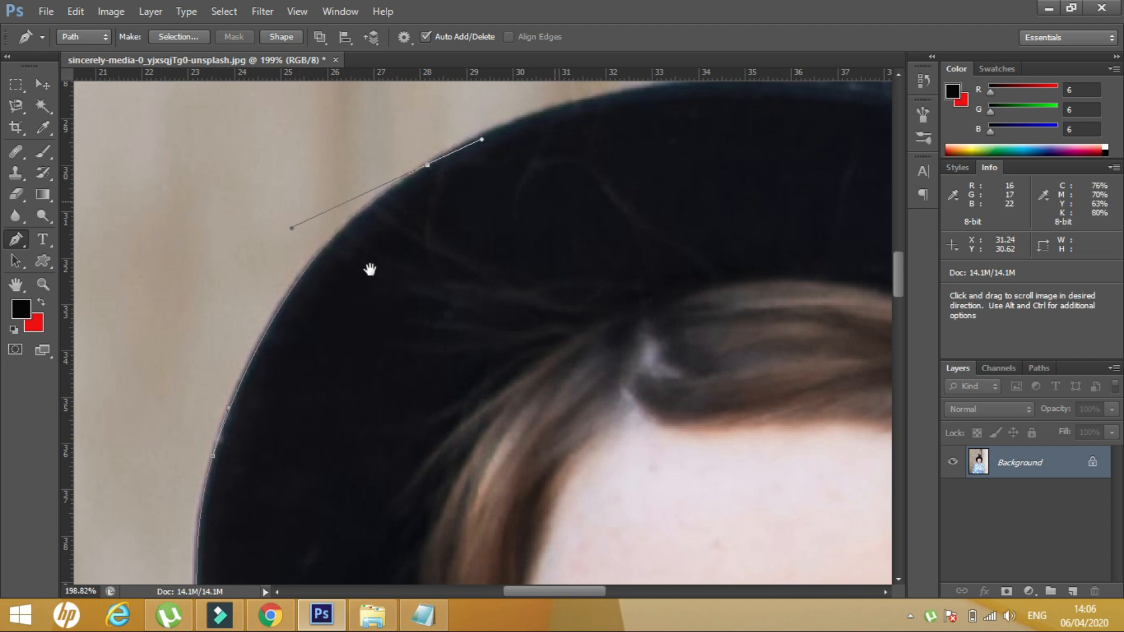
drag(370, 269, 185, 338)
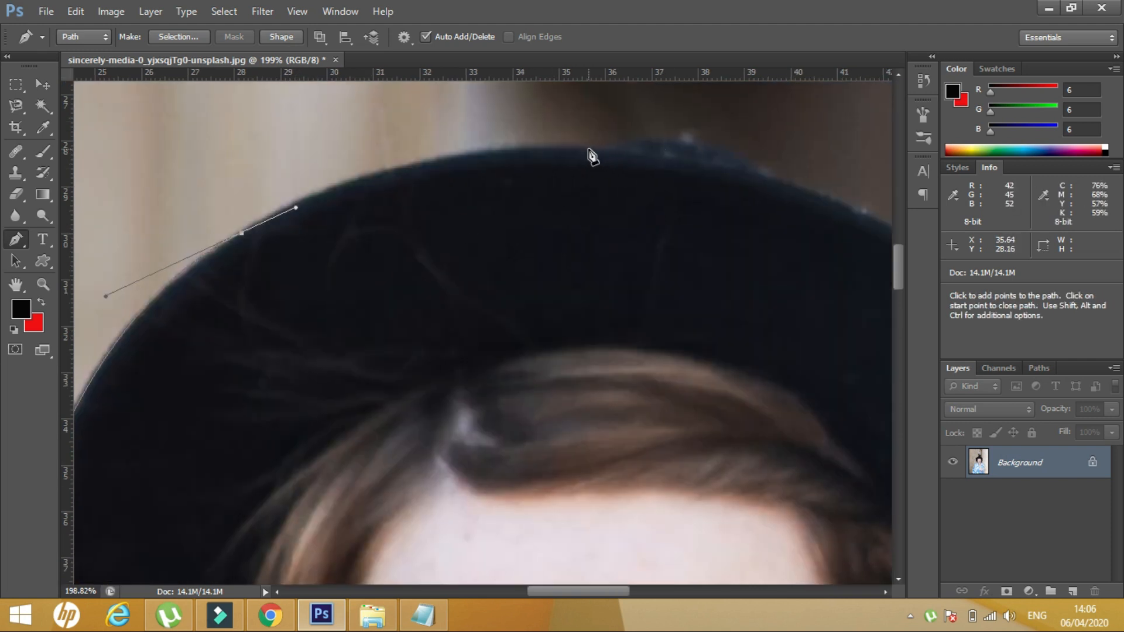
drag(587, 150, 803, 150)
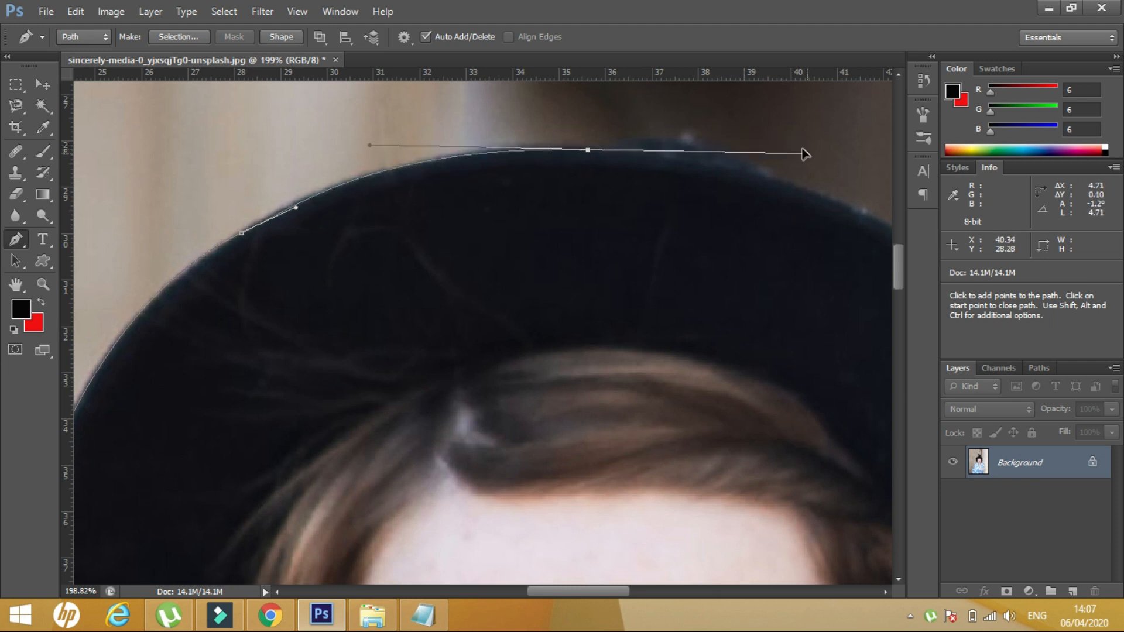
alt+click(588, 150)
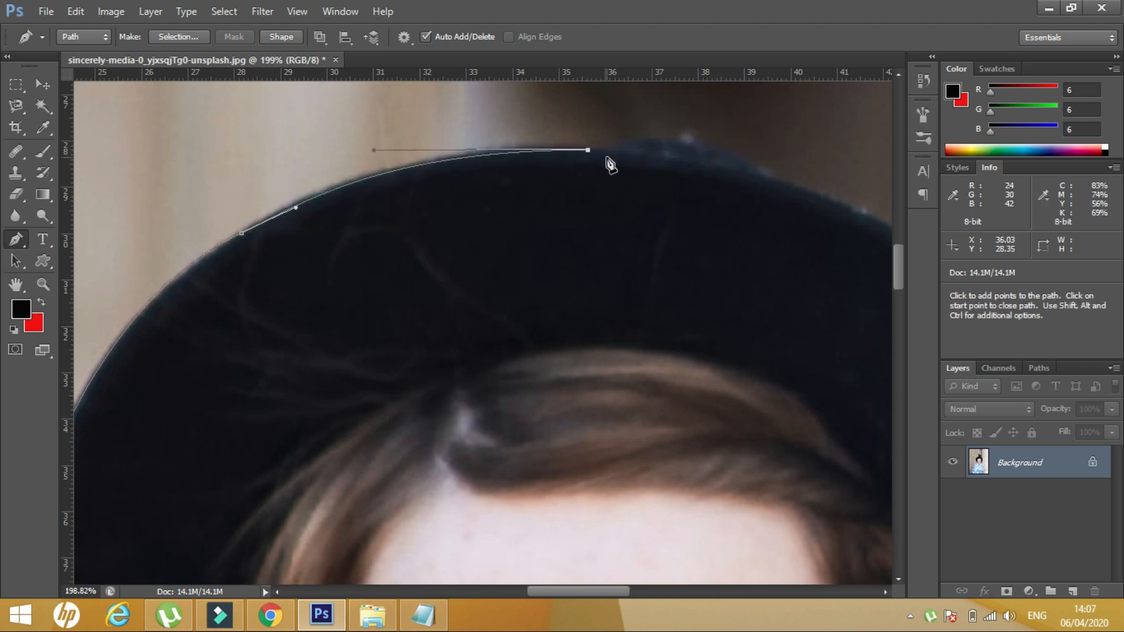
Trace the small bump on top of the hat with short curved segments and end it with a corner anchor just beyond.
drag(602, 245, 406, 295)
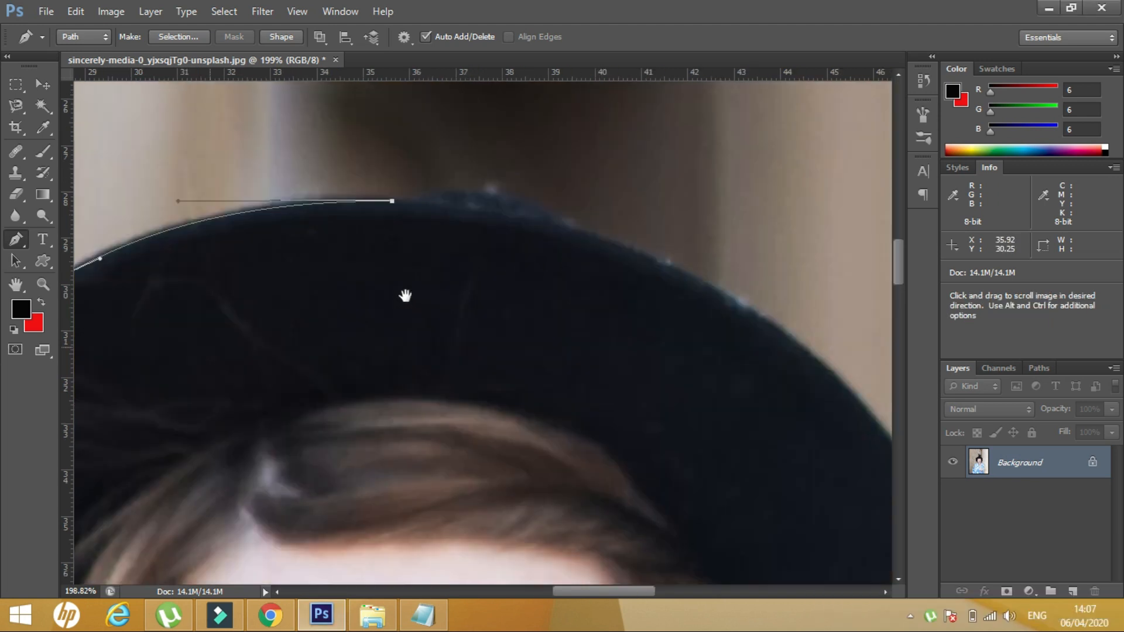
drag(429, 195, 445, 195)
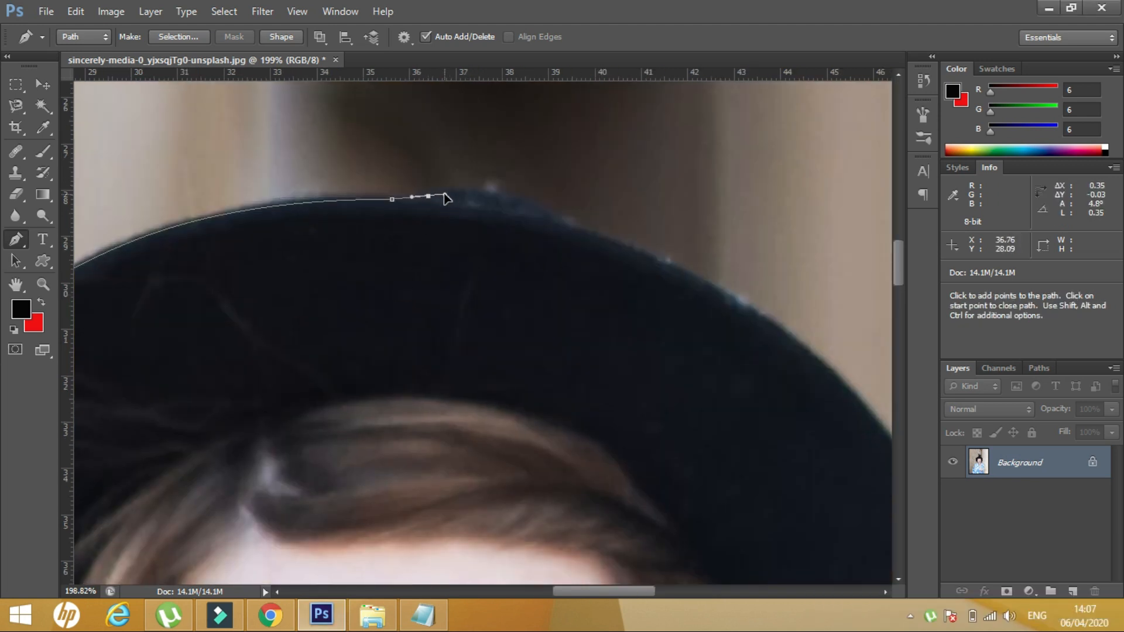
drag(556, 222, 626, 245)
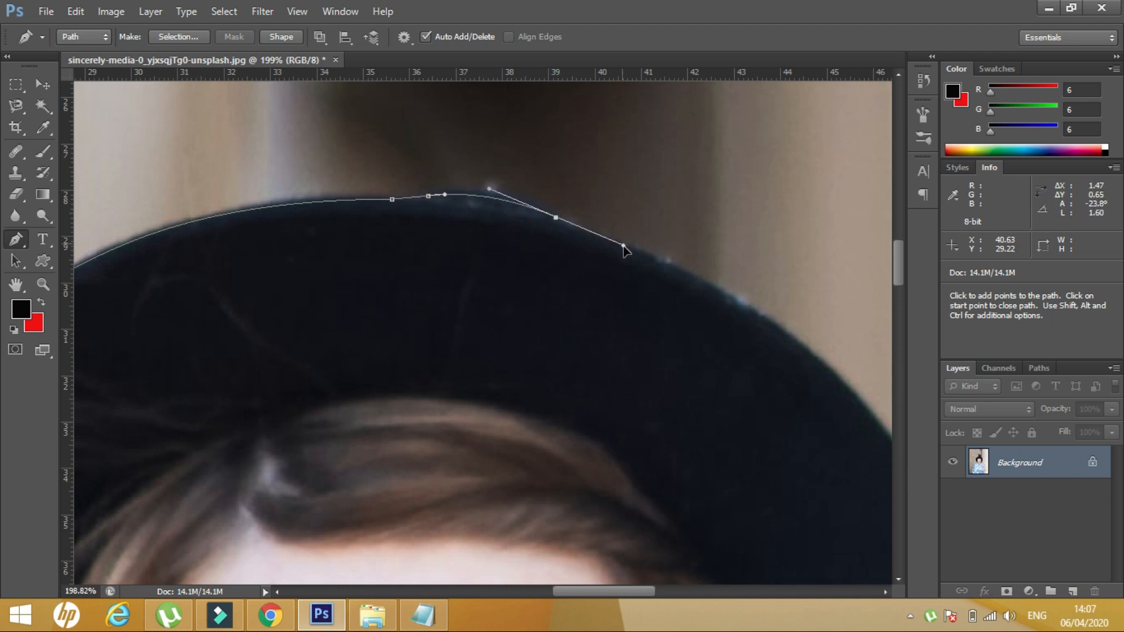
alt+click(556, 218)
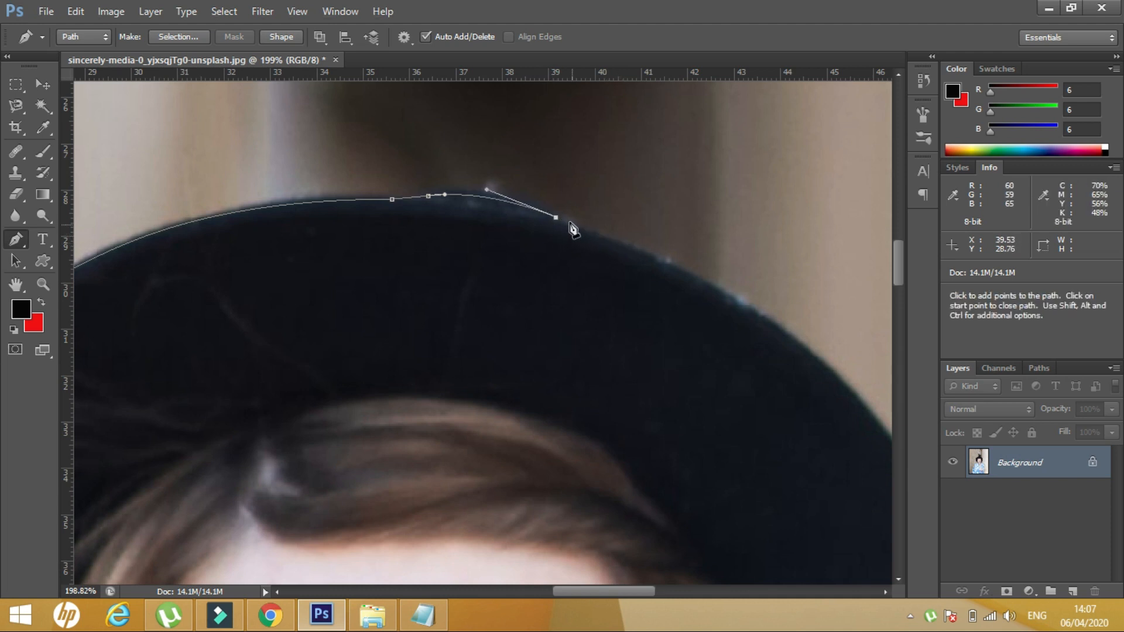
click(567, 223)
Curve the path around the brim's upper-right and right edge, fitting the handles to the edge and removing the outgoing ones.
key(space)
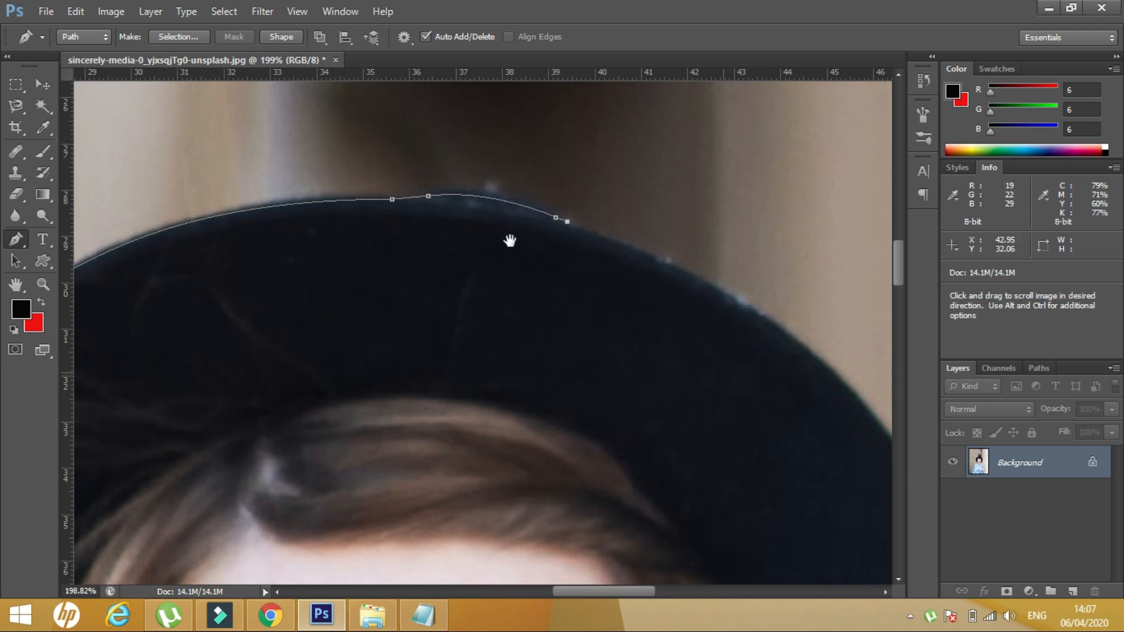
drag(724, 373, 505, 240)
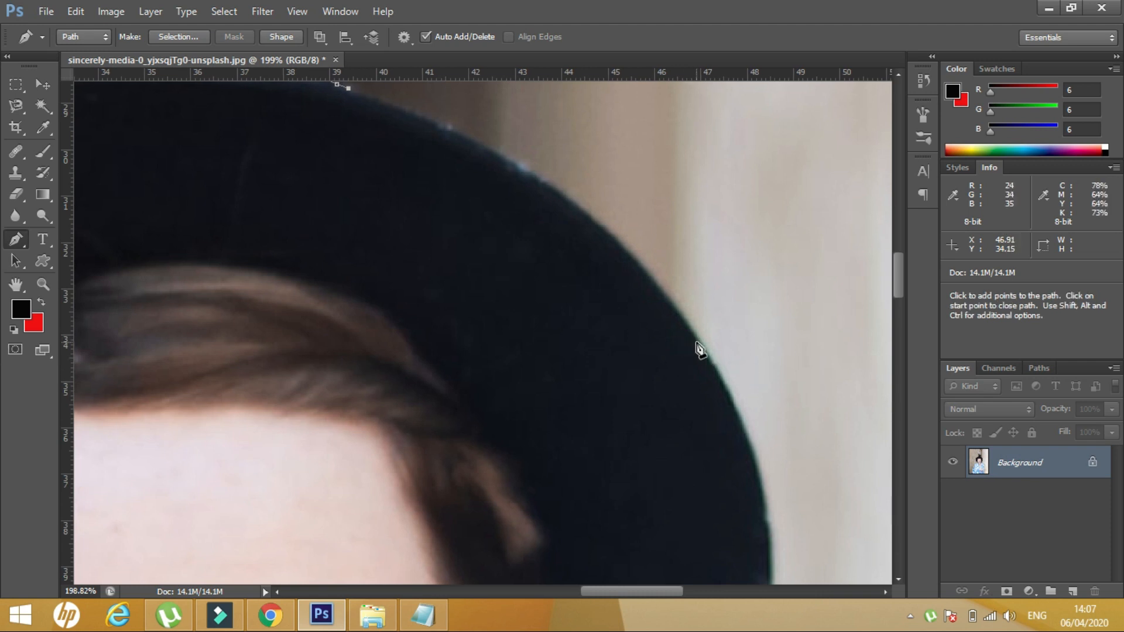
drag(697, 342, 719, 376)
drag(671, 304, 589, 162)
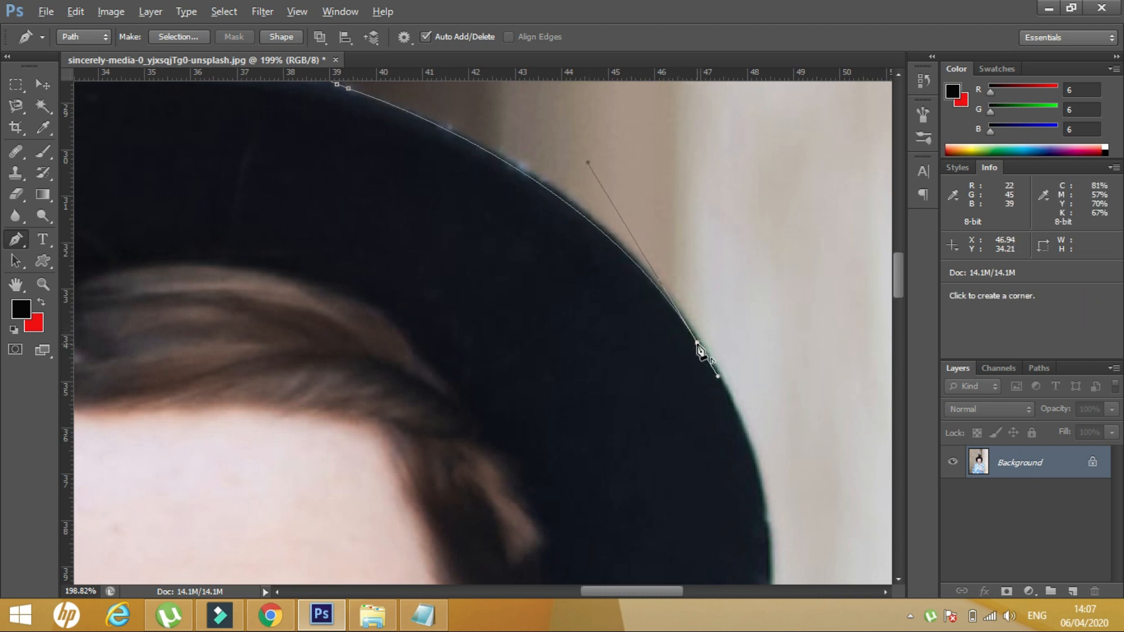
drag(645, 464, 703, 230)
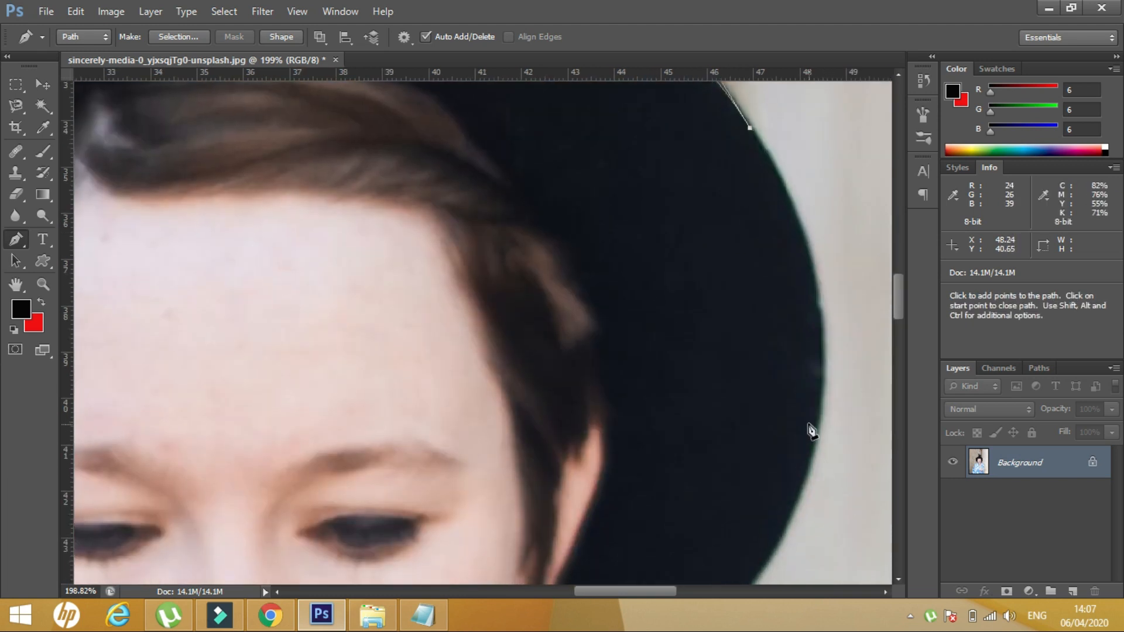
drag(815, 432, 840, 251)
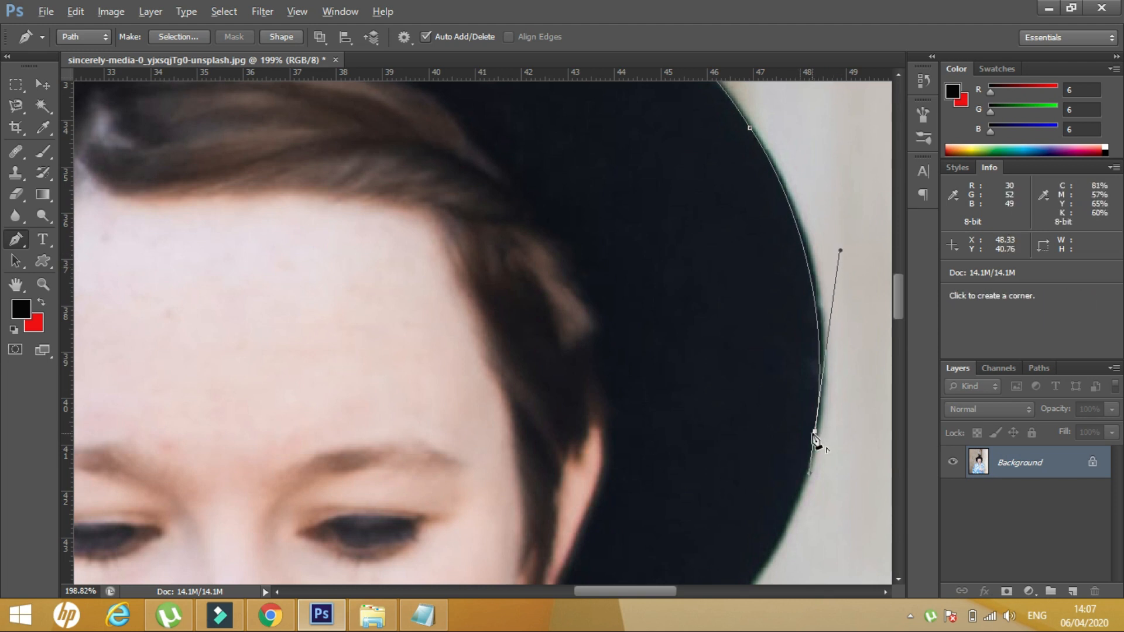
alt+click(815, 432)
Continue the path along the brim's lower-right edge to where it meets the cheek, removing each curved anchor's outgoing handle.
drag(697, 506, 687, 248)
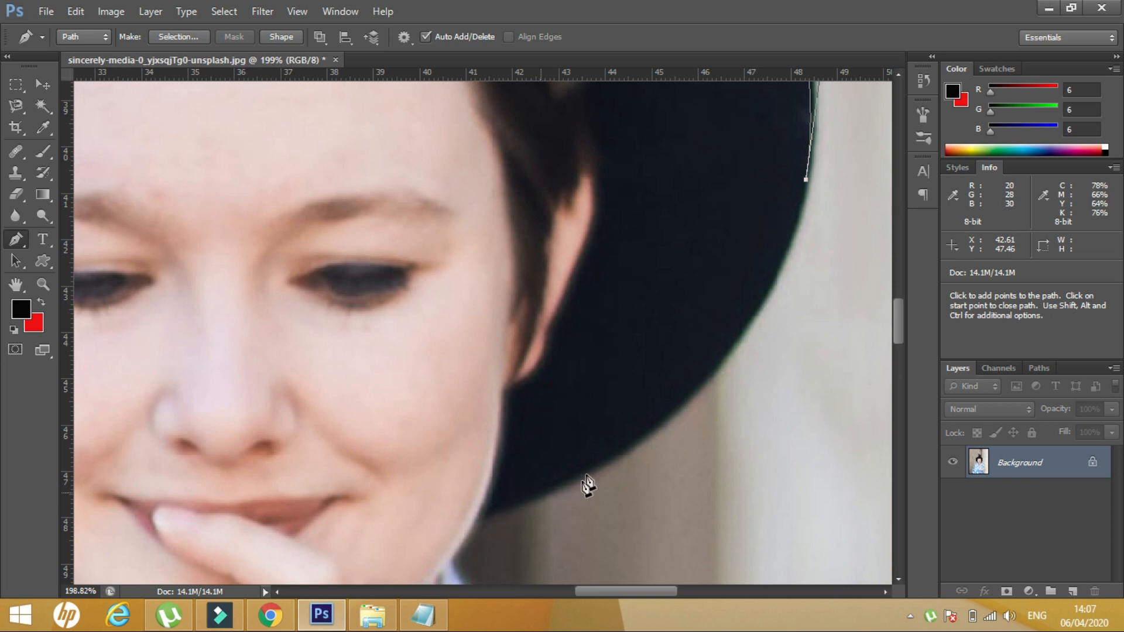
drag(541, 492, 766, 399)
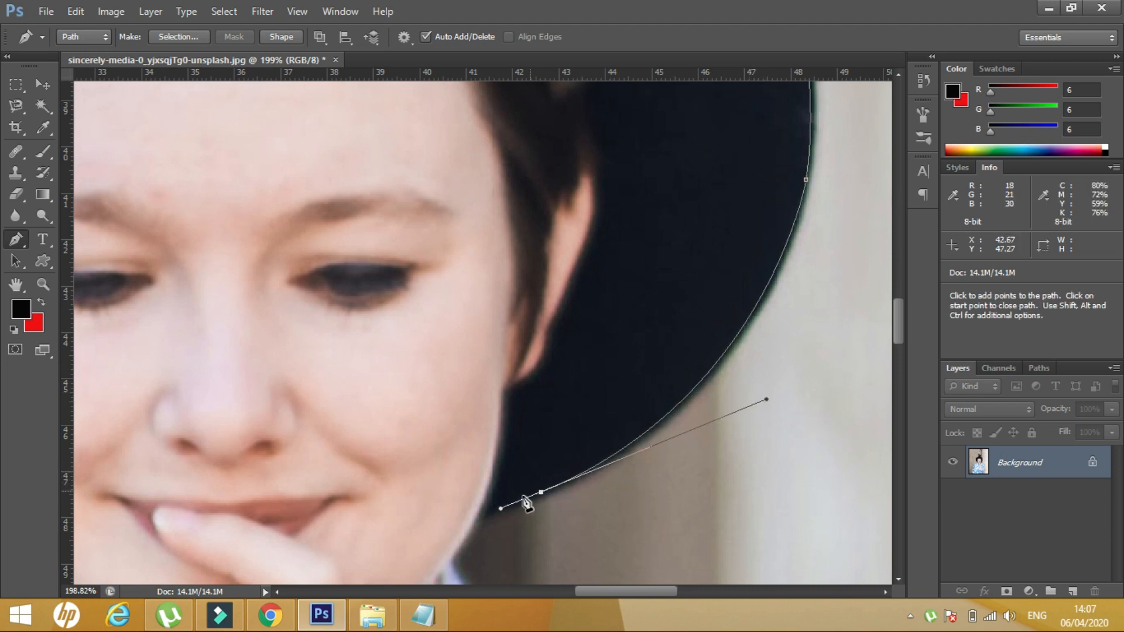
alt+click(542, 493)
key(space)
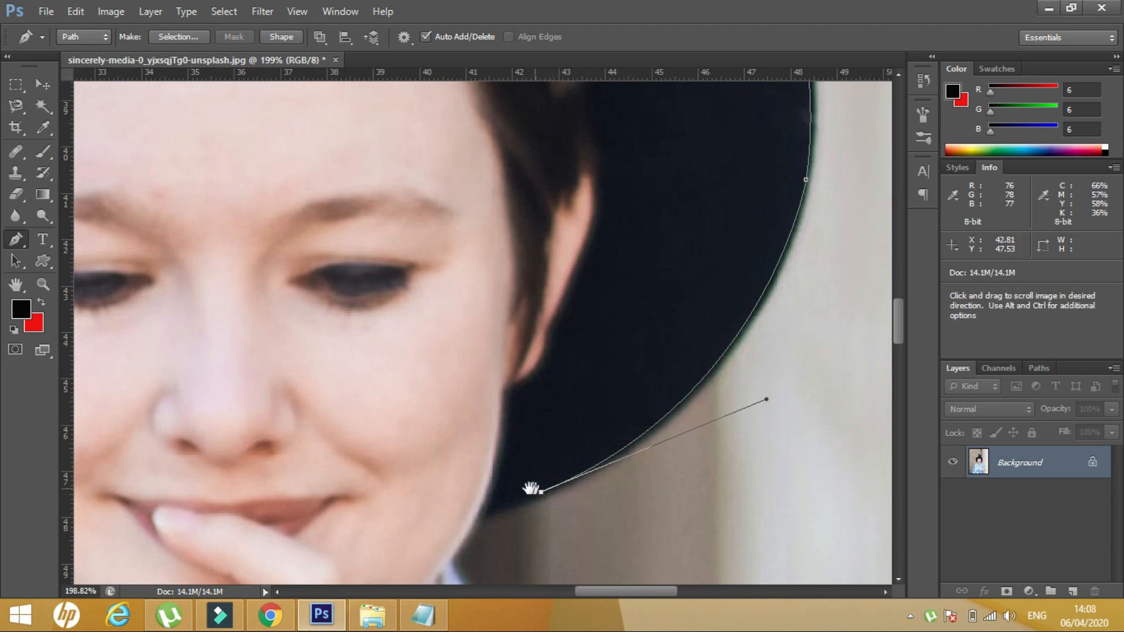
drag(625, 404, 543, 372)
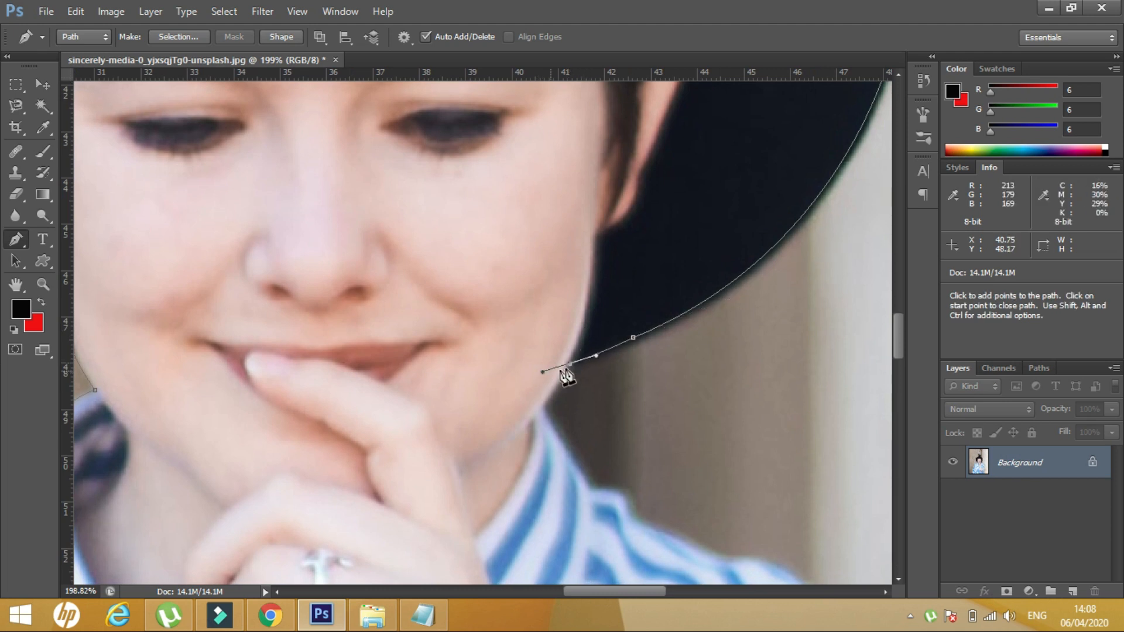
alt+click(571, 364)
Trace the jaw down to the collar, then follow the collar edge and its fold onto the shoulder, removing the outgoing handles.
drag(544, 408, 533, 421)
alt+click(545, 409)
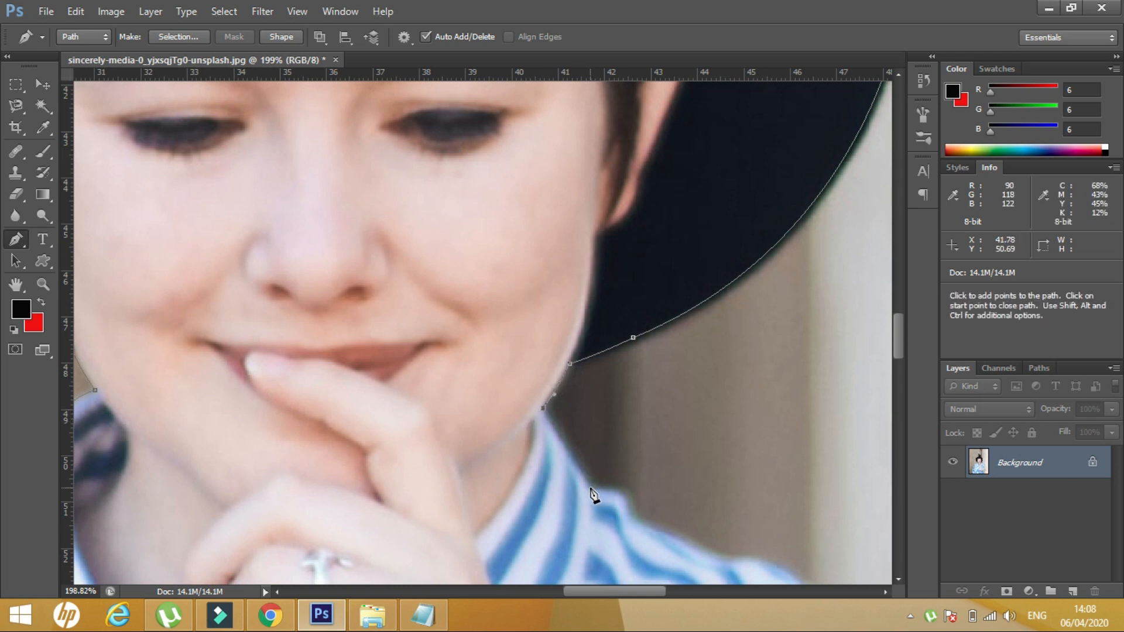
click(591, 489)
key(space)
drag(650, 513, 505, 422)
alt+click(500, 397)
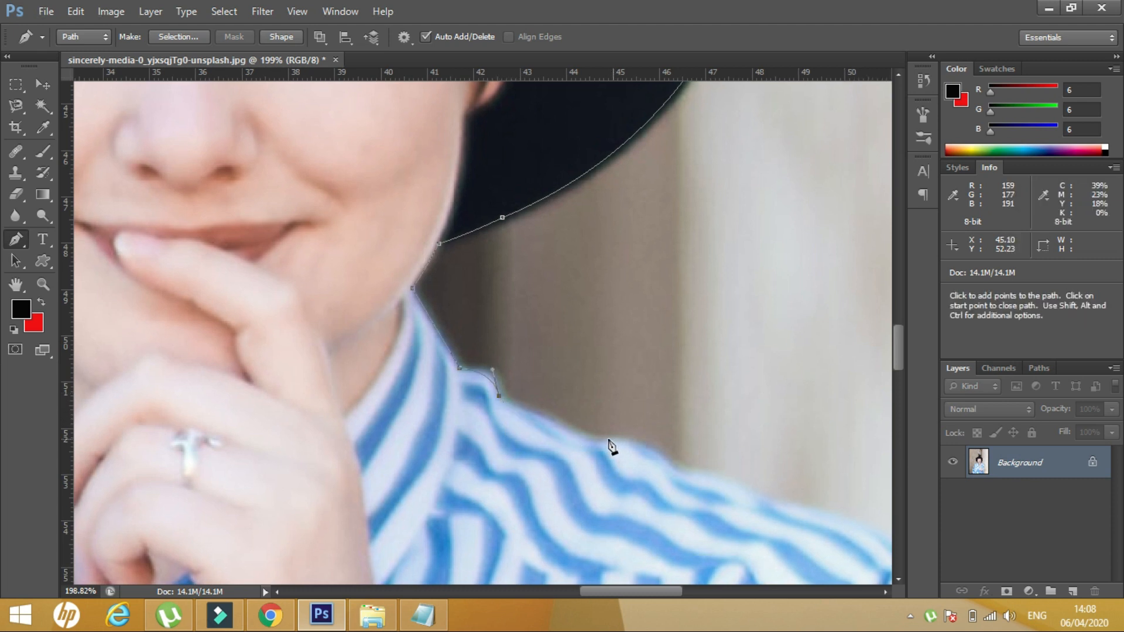
Extend the path along the sloping top of the shoulder with straight and slightly curved segments, removing the curved anchor's outgoing handle.
key(space)
drag(695, 476, 497, 393)
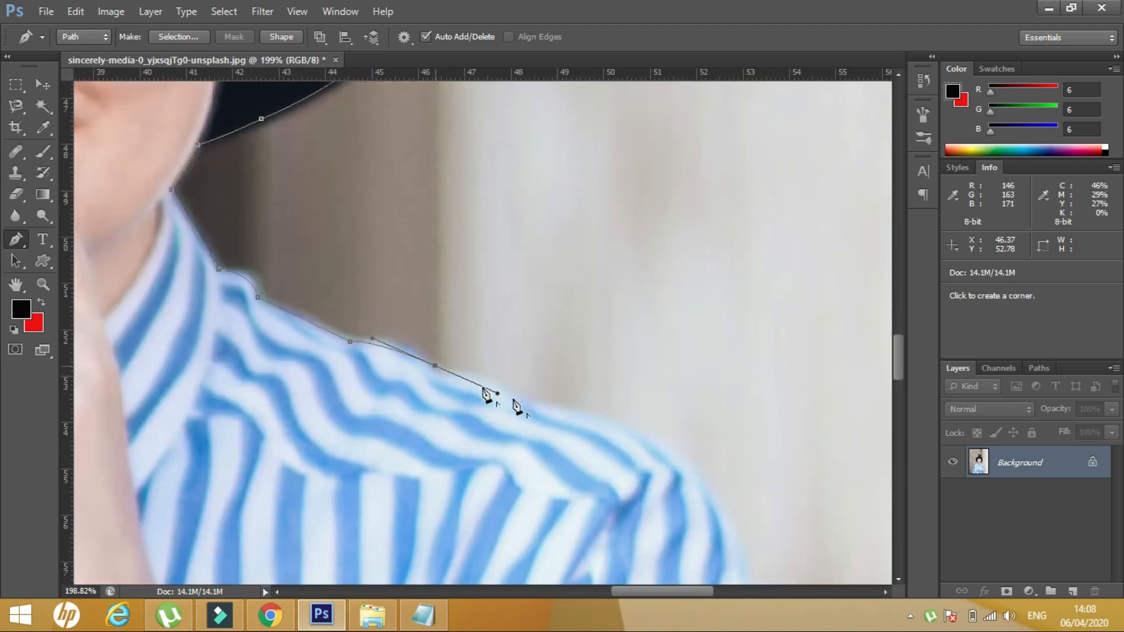
alt+click(435, 366)
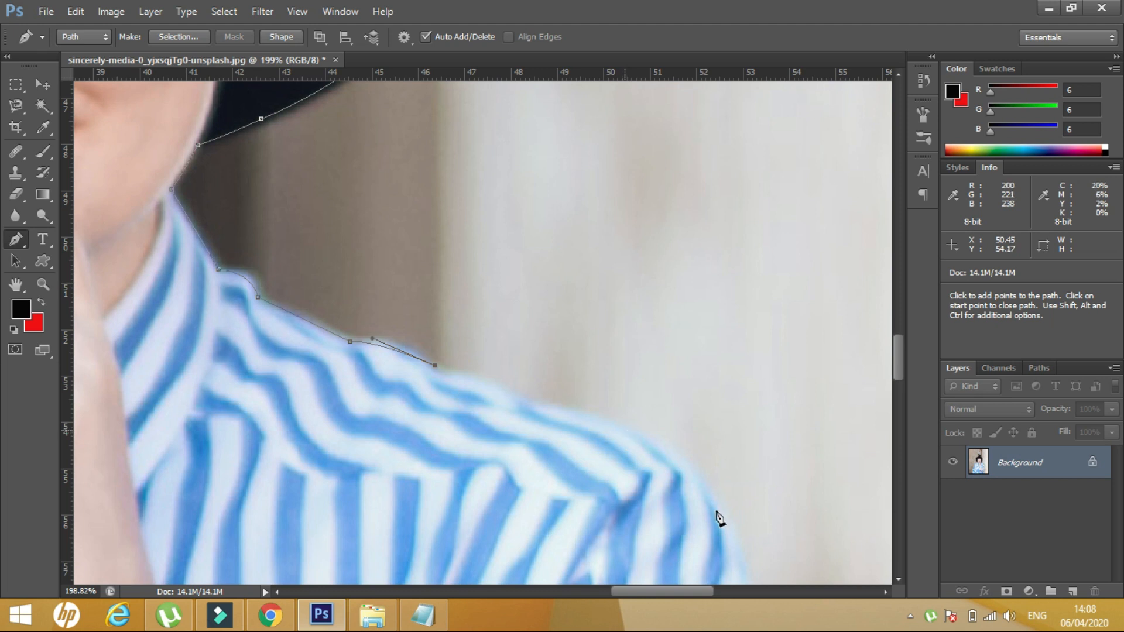
click(625, 429)
Curve the path around the rounded end of the shoulder onto the upper sleeve, removing the outgoing handle at both new anchors.
key(space)
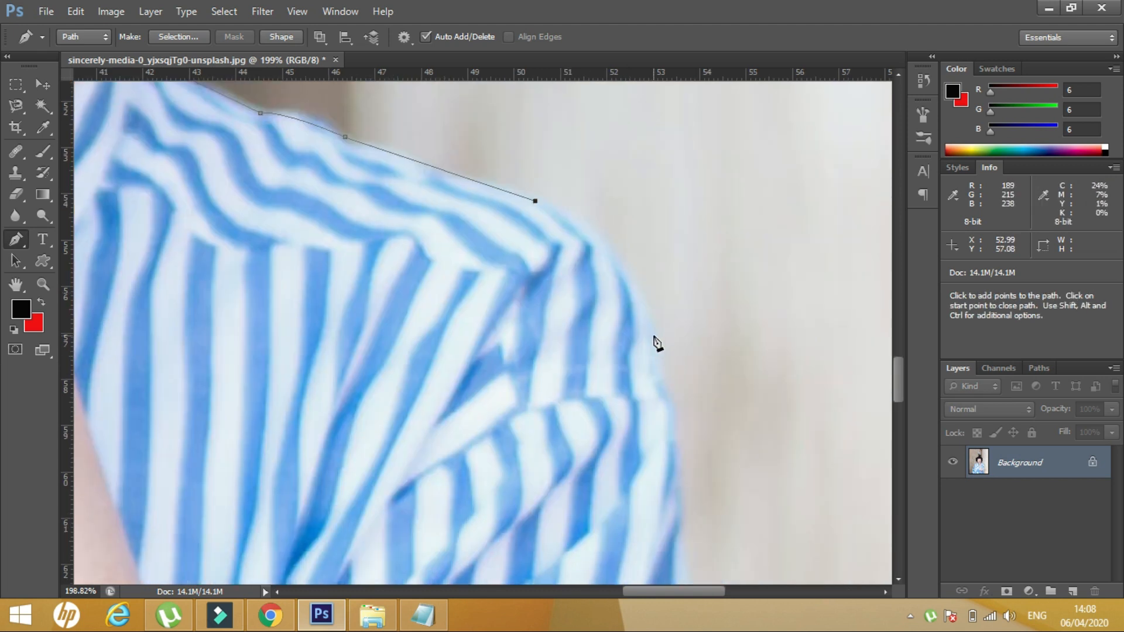
drag(654, 335, 673, 433)
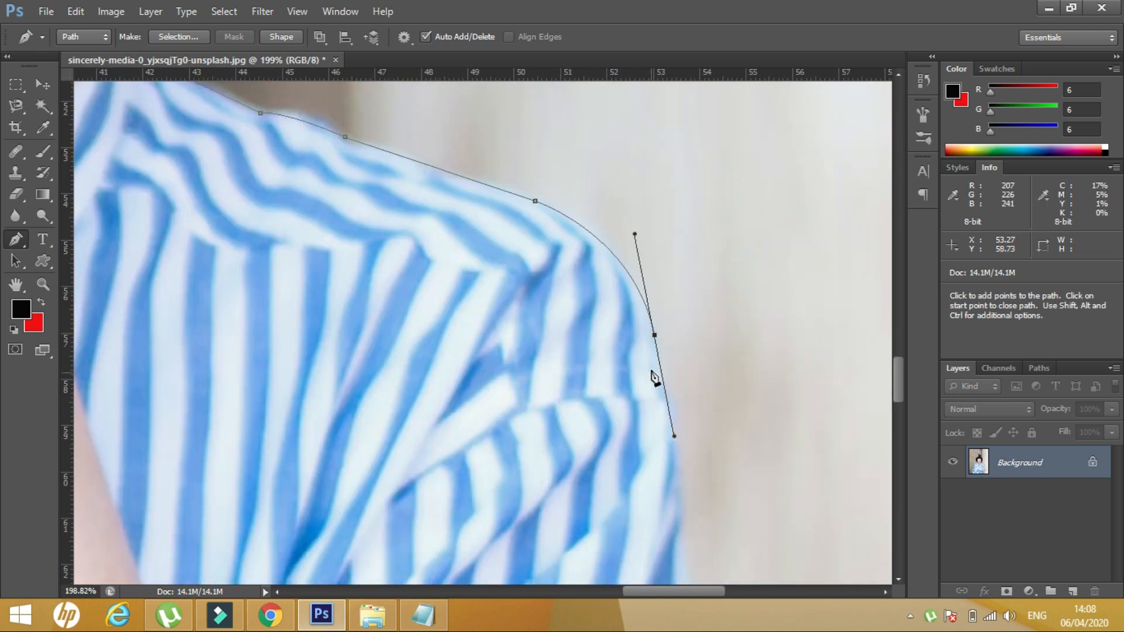
alt+click(654, 335)
drag(674, 441, 603, 224)
alt+click(675, 442)
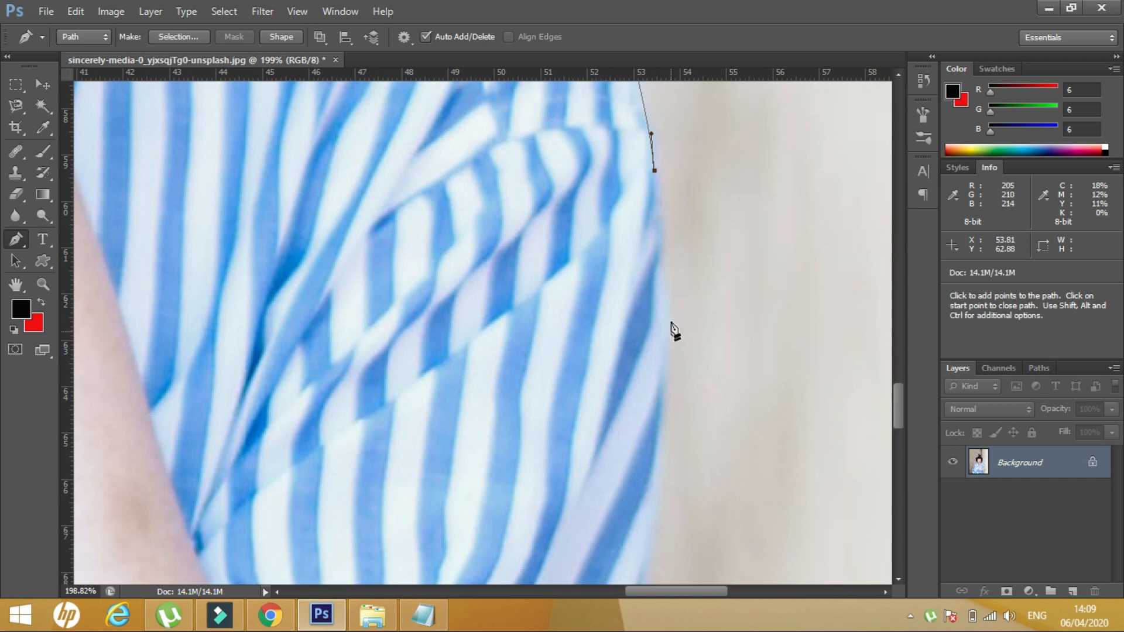
Continue the path down the sleeve's outer edge with two curved anchors, removing their outgoing handles and lengthening the last incoming handle.
drag(668, 313, 666, 380)
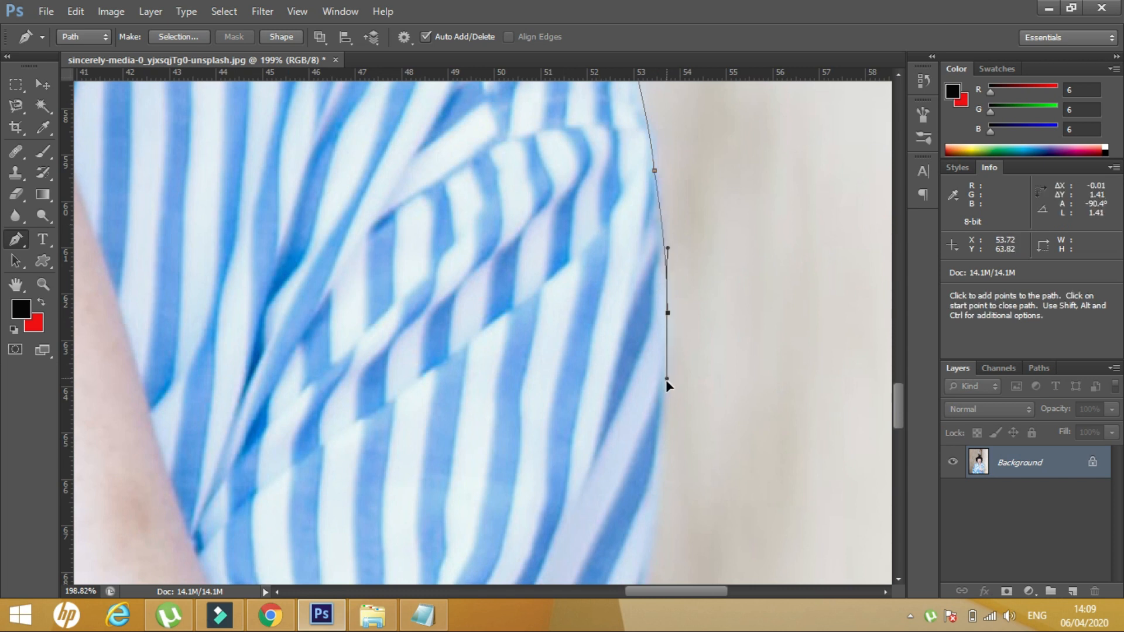
alt+click(668, 313)
drag(641, 501, 683, 269)
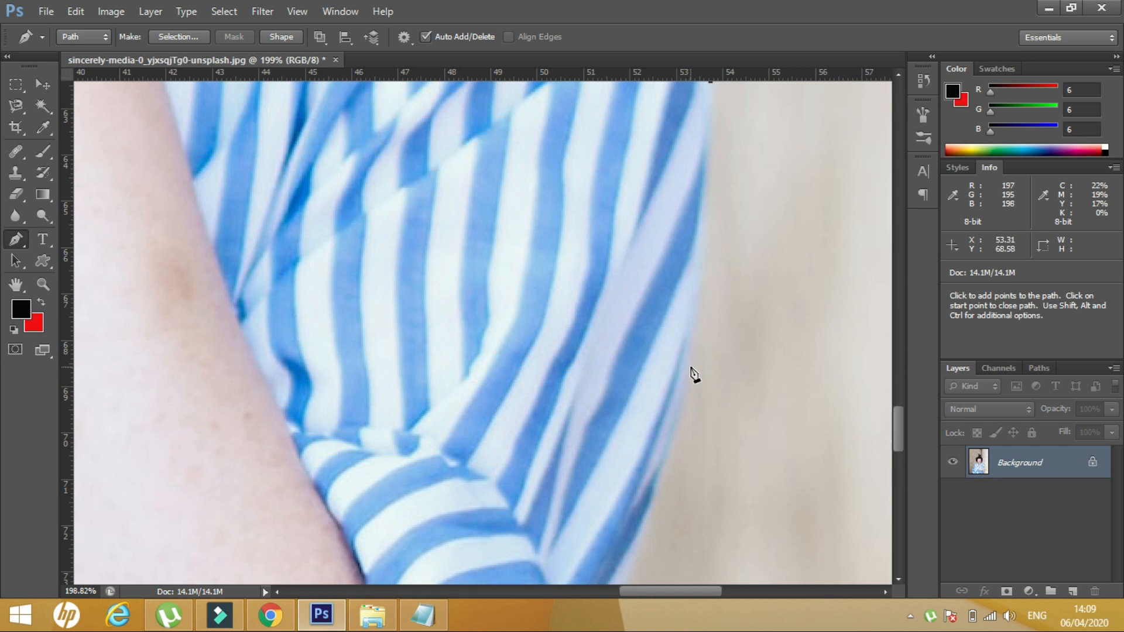
drag(691, 368, 675, 442)
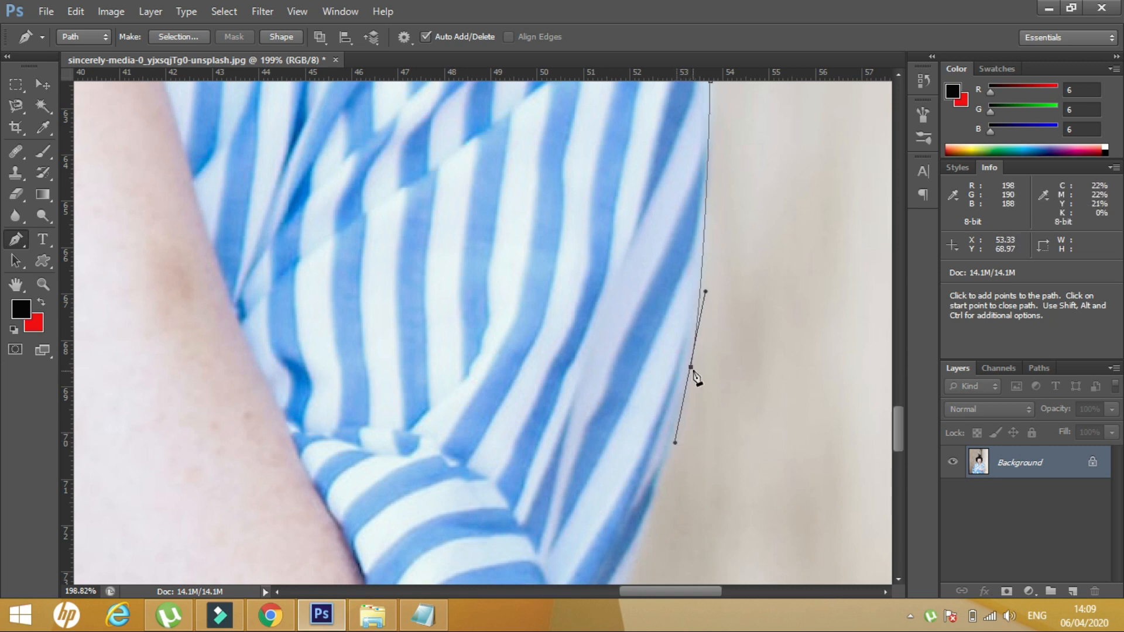
alt+click(692, 368)
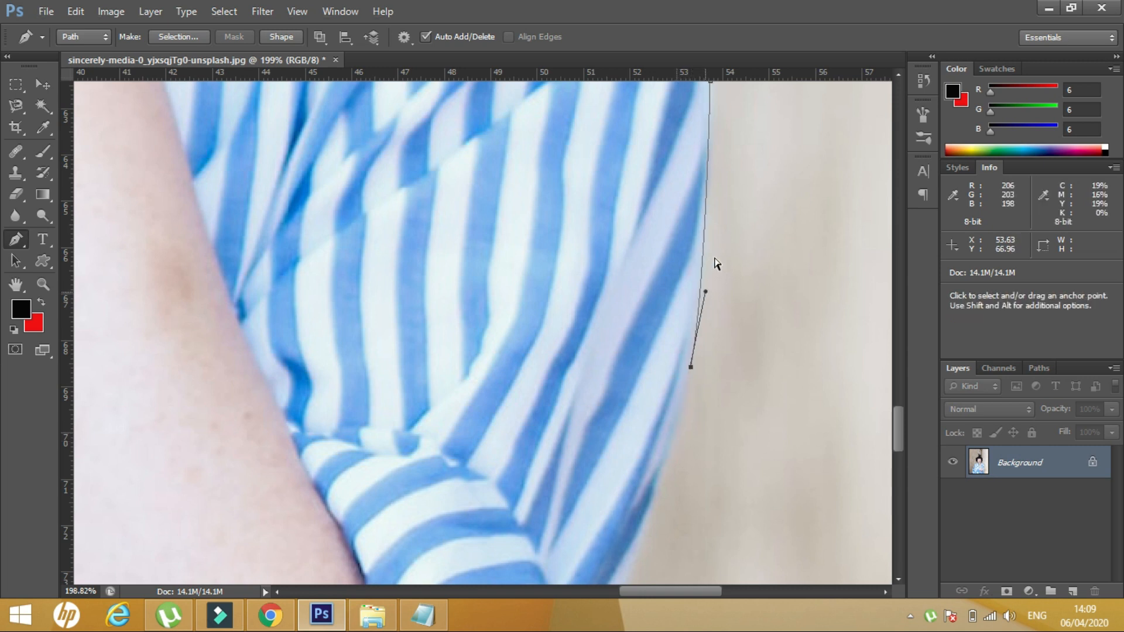
drag(705, 291, 713, 244)
Curve the path to where the sleeve meets the shirt body, reshape the segment to fit the fabric, and remove the outgoing handle.
drag(686, 429, 700, 234)
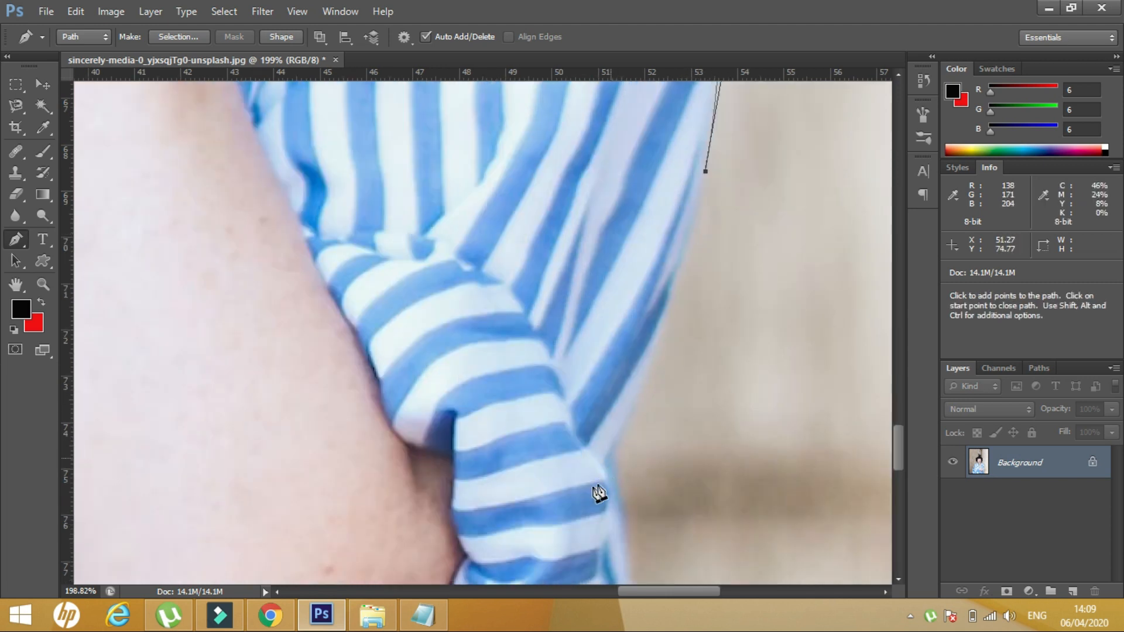
drag(610, 457, 635, 428)
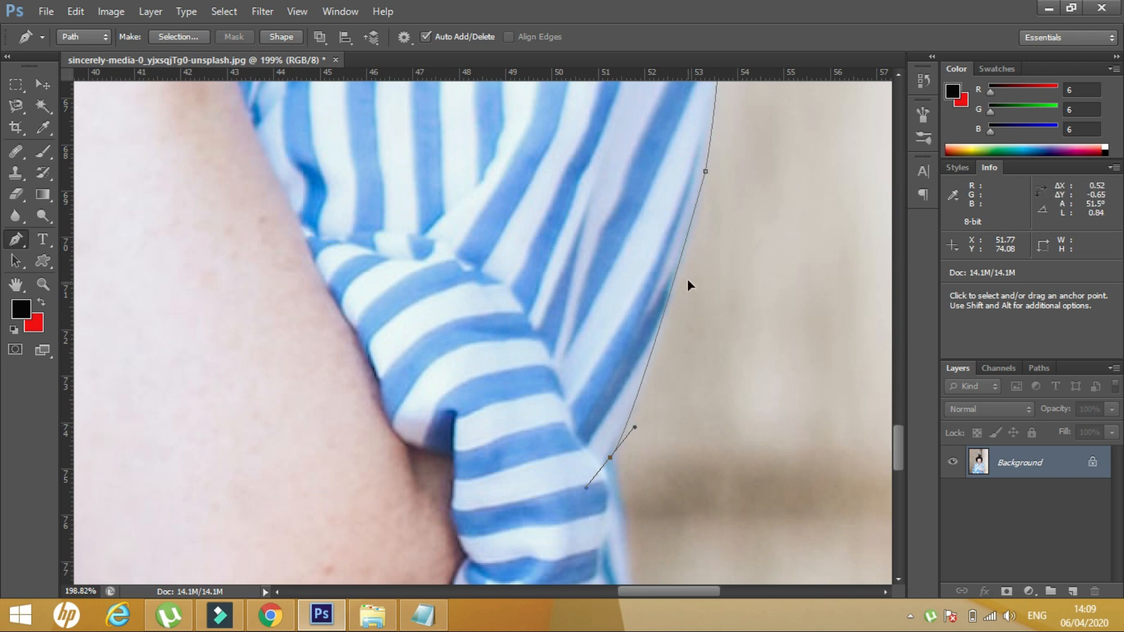
drag(688, 285, 687, 276)
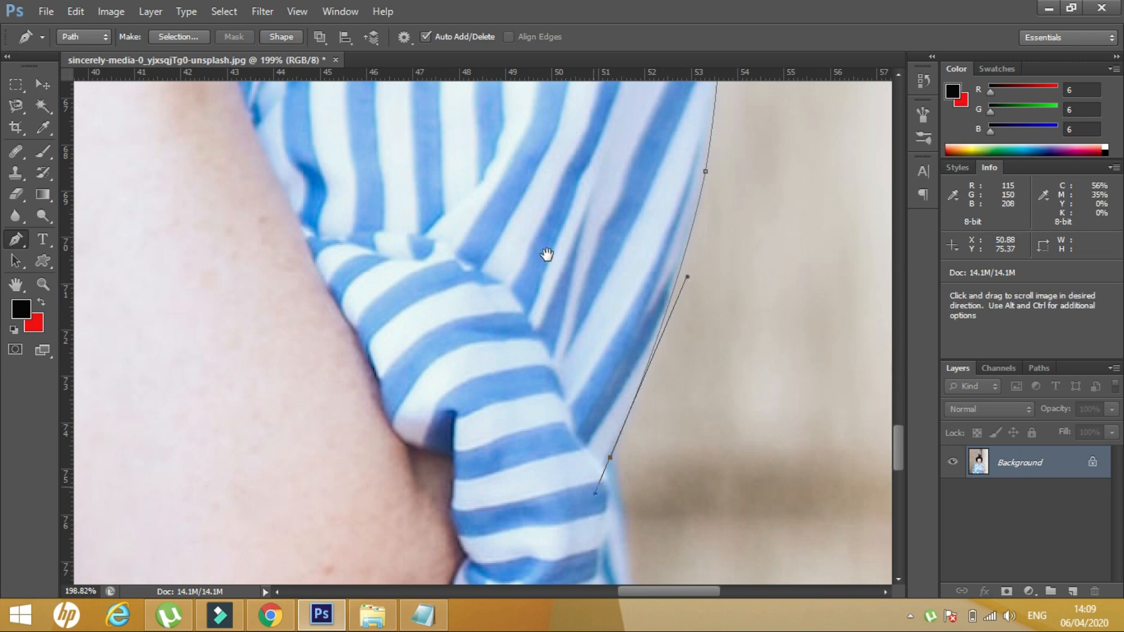
drag(593, 487, 547, 255)
alt+click(564, 225)
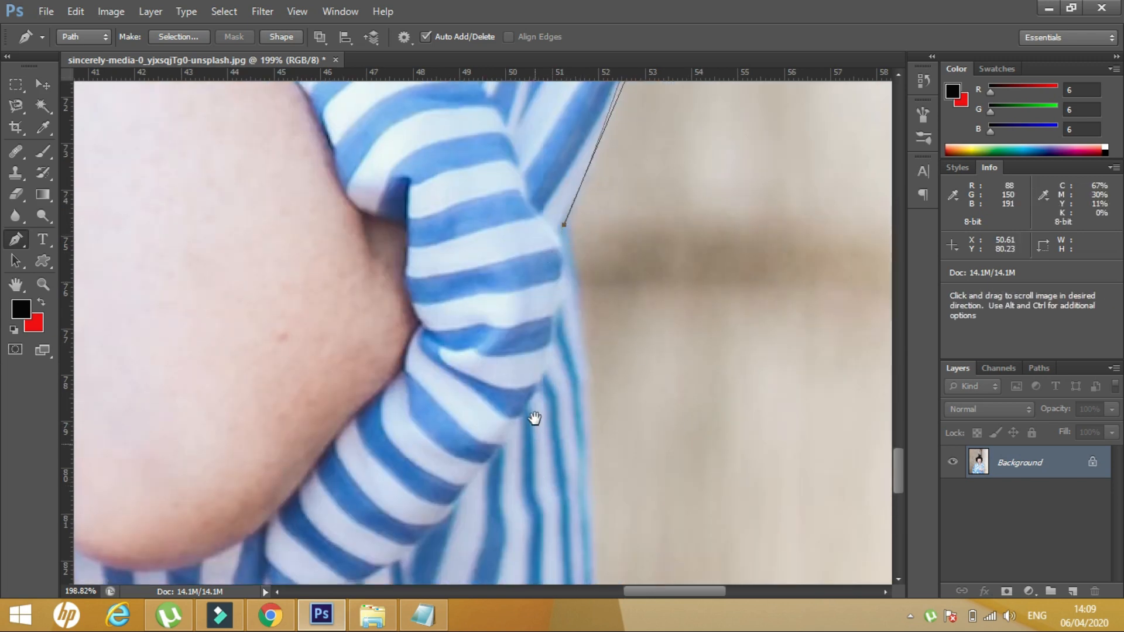
Trace the side of the shirt body down to the photo's bottom edge, adjusting the curve handle to follow the fabric.
drag(534, 418, 591, 240)
alt+click(583, 397)
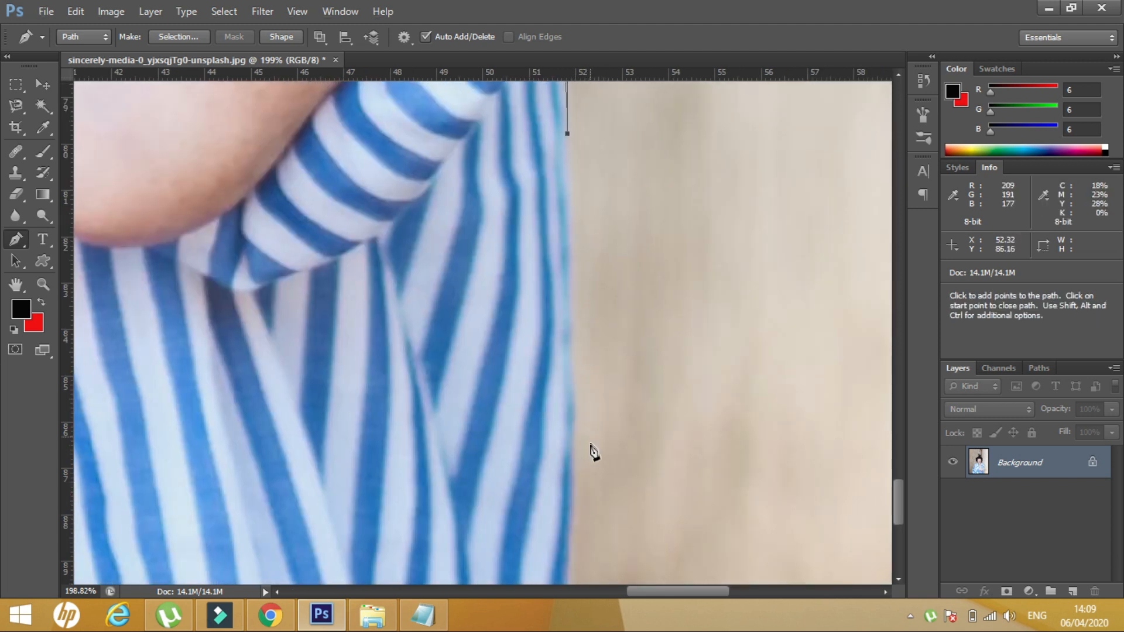
drag(569, 549, 571, 507)
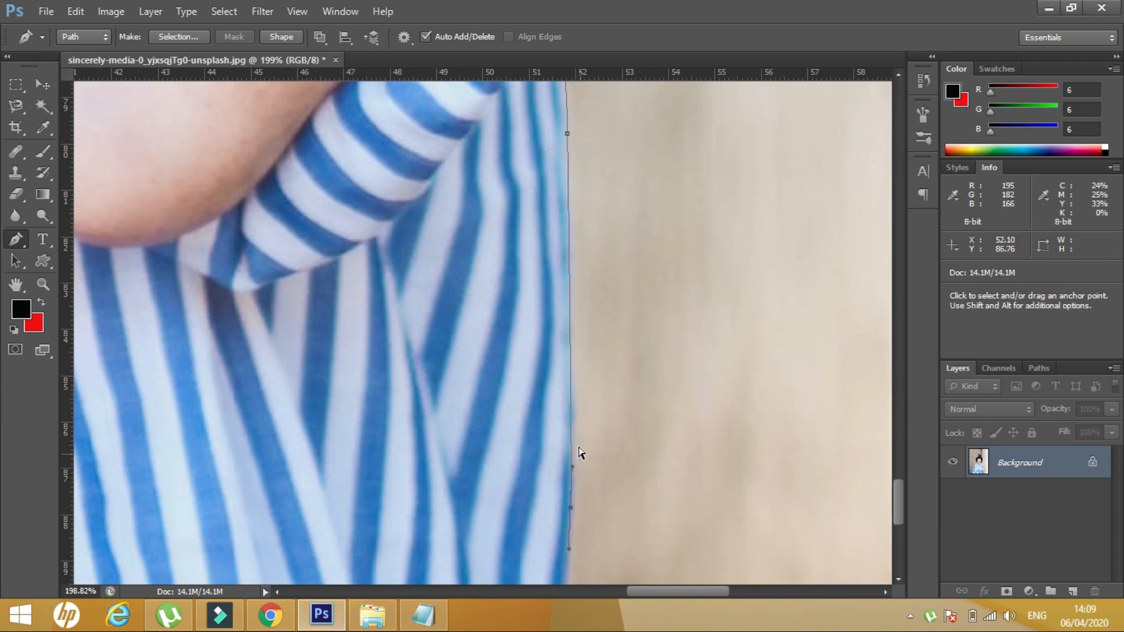
drag(573, 467, 578, 341)
scroll(568, 316, down, 5)
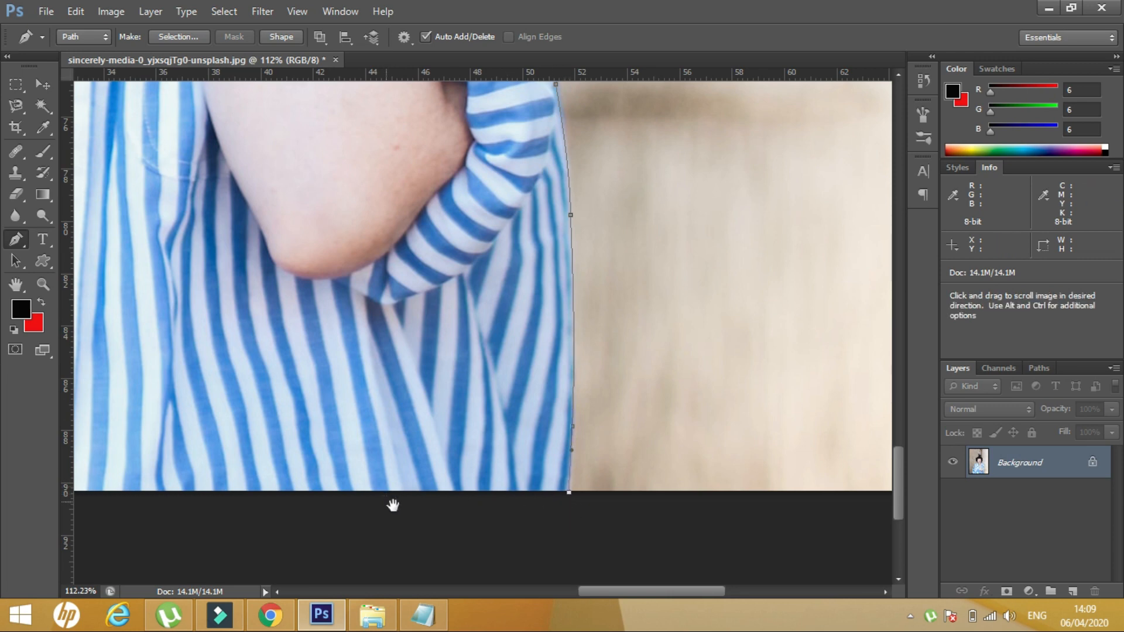
Close the path along the photo's bottom edge at its starting anchor below the rolled cuff.
drag(392, 504, 679, 514)
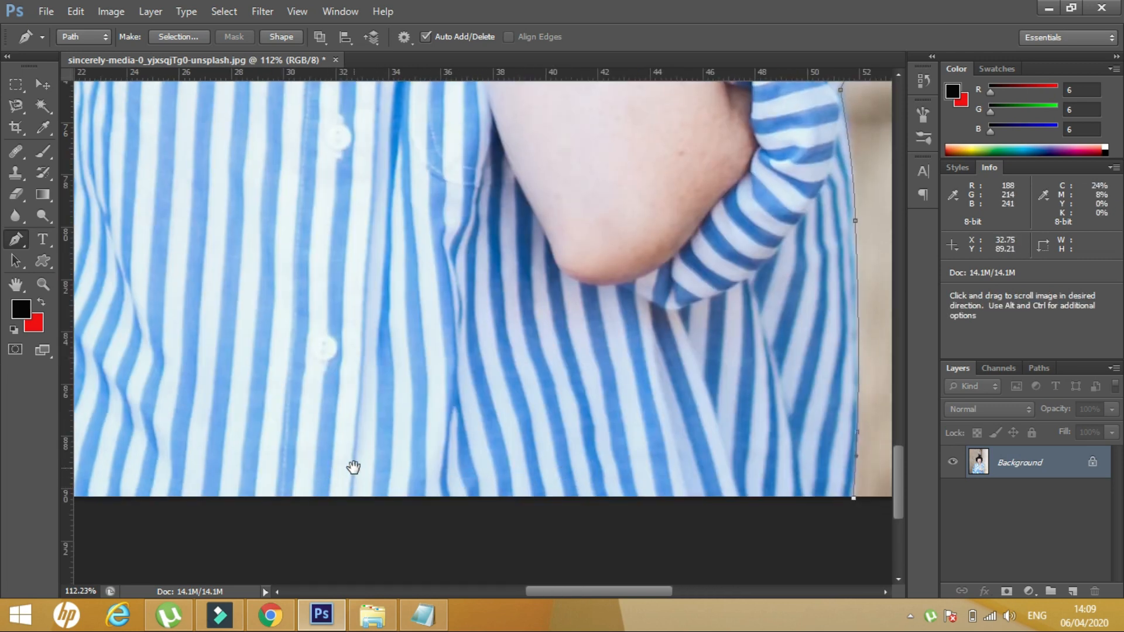
drag(352, 467, 603, 477)
drag(327, 467, 602, 467)
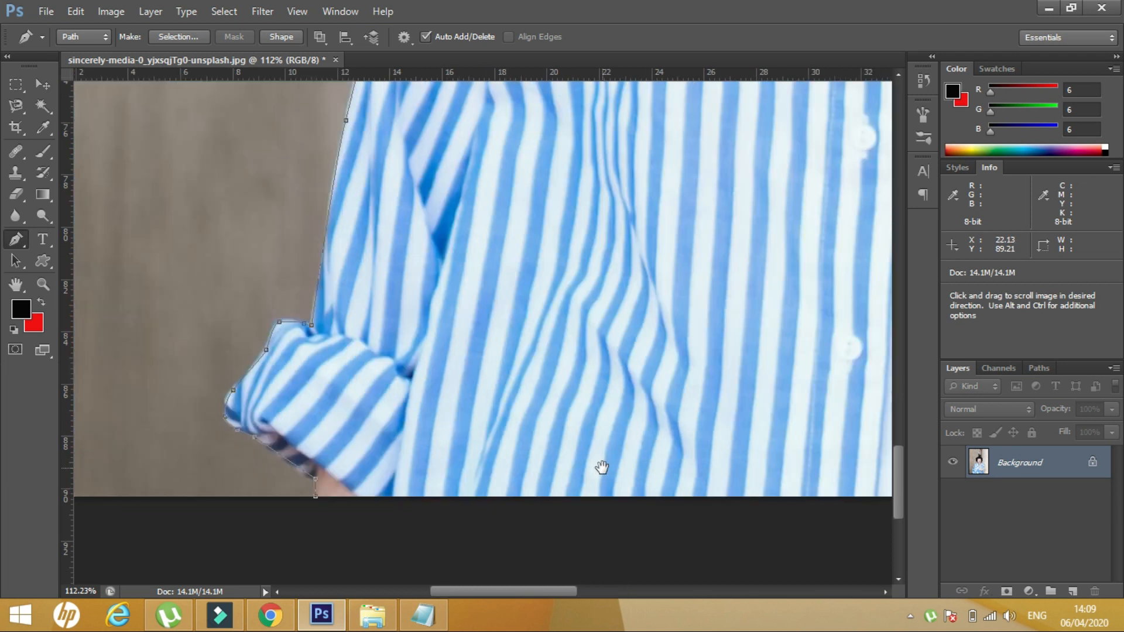
click(315, 499)
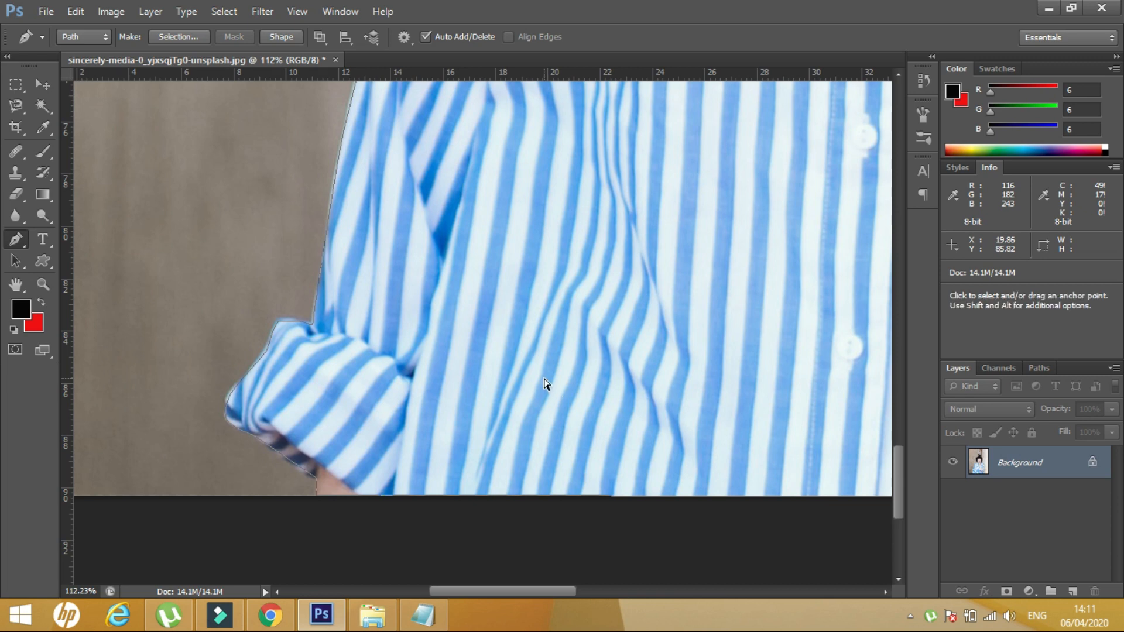
Convert the closed path into a selection and invert it to select the background around the woman.
key(ctrl+0)
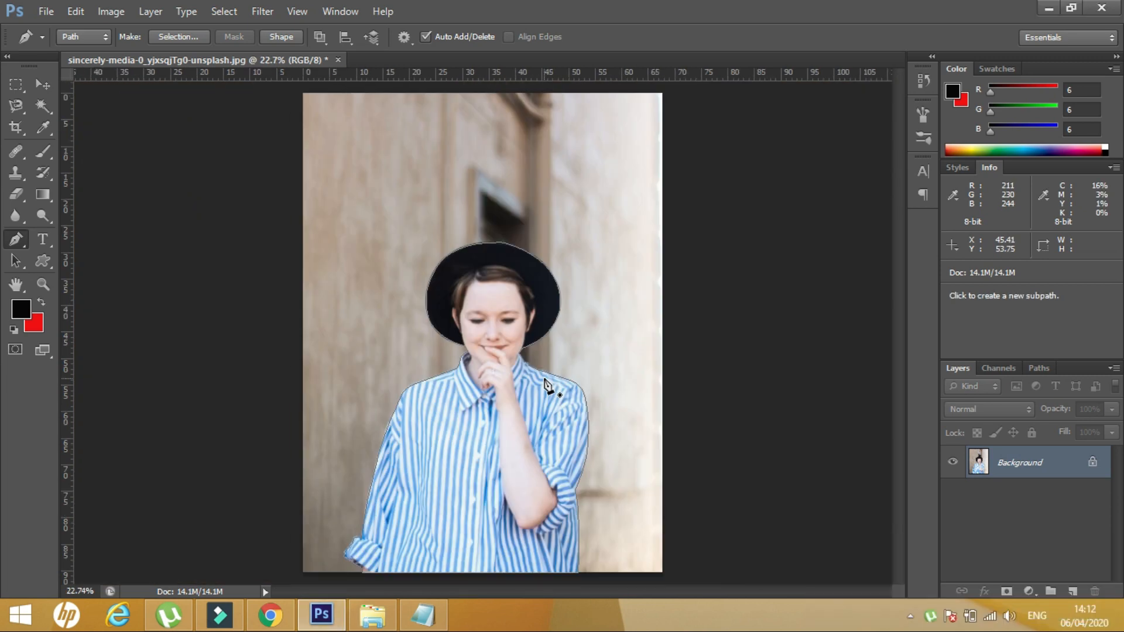
key(ctrl+Return)
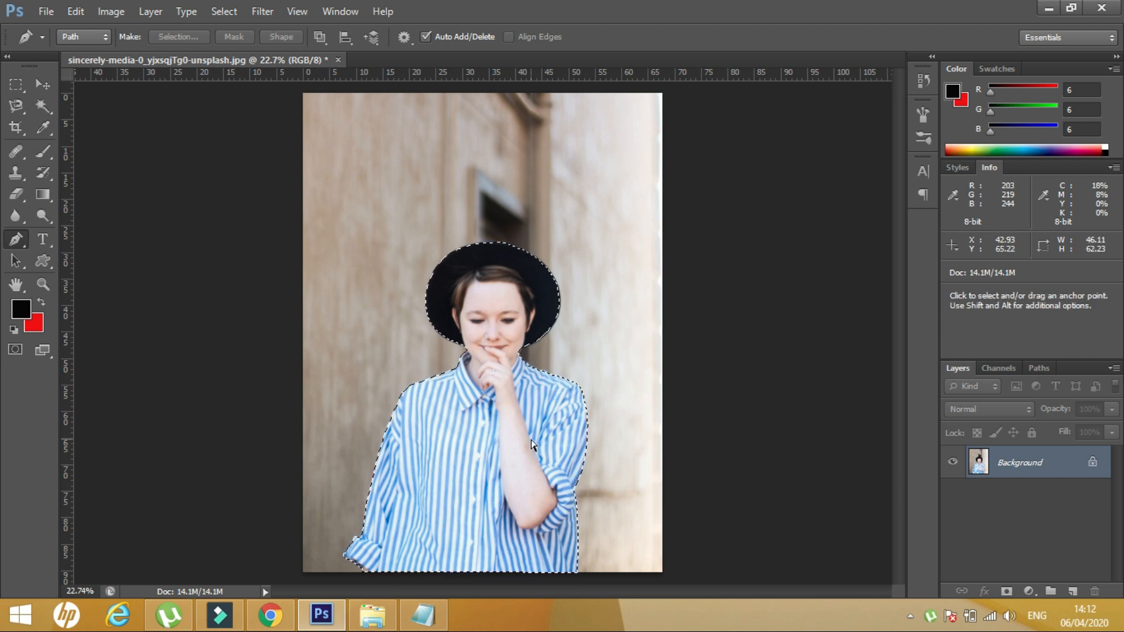
key(ctrl+shift+i)
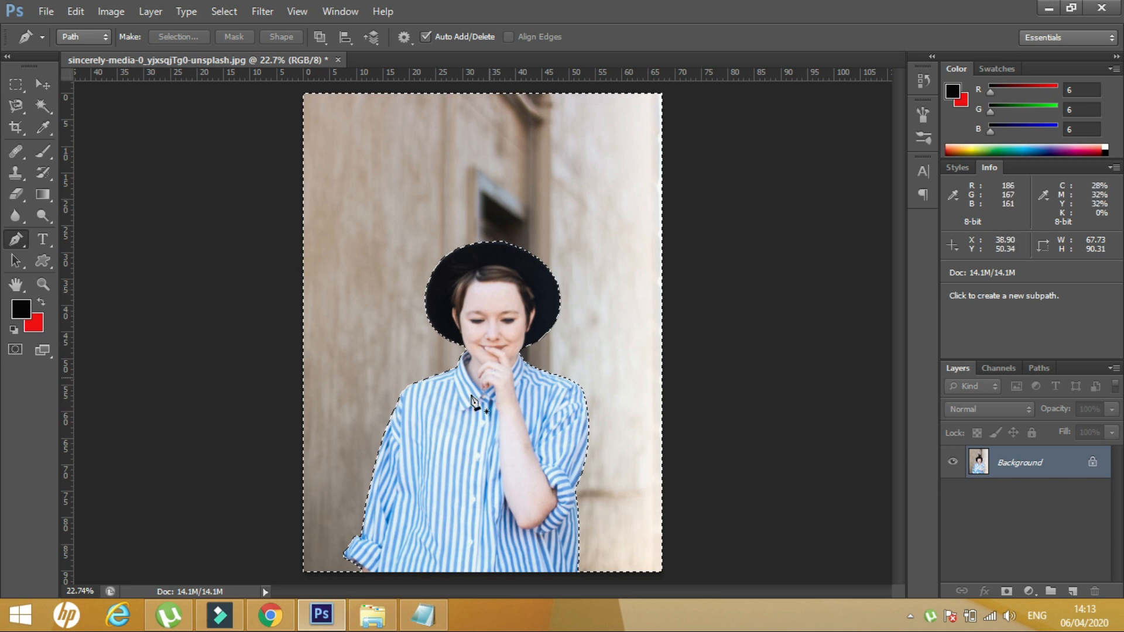
Feather the inverted selection with a radius of 1 pixel.
click(212, 11)
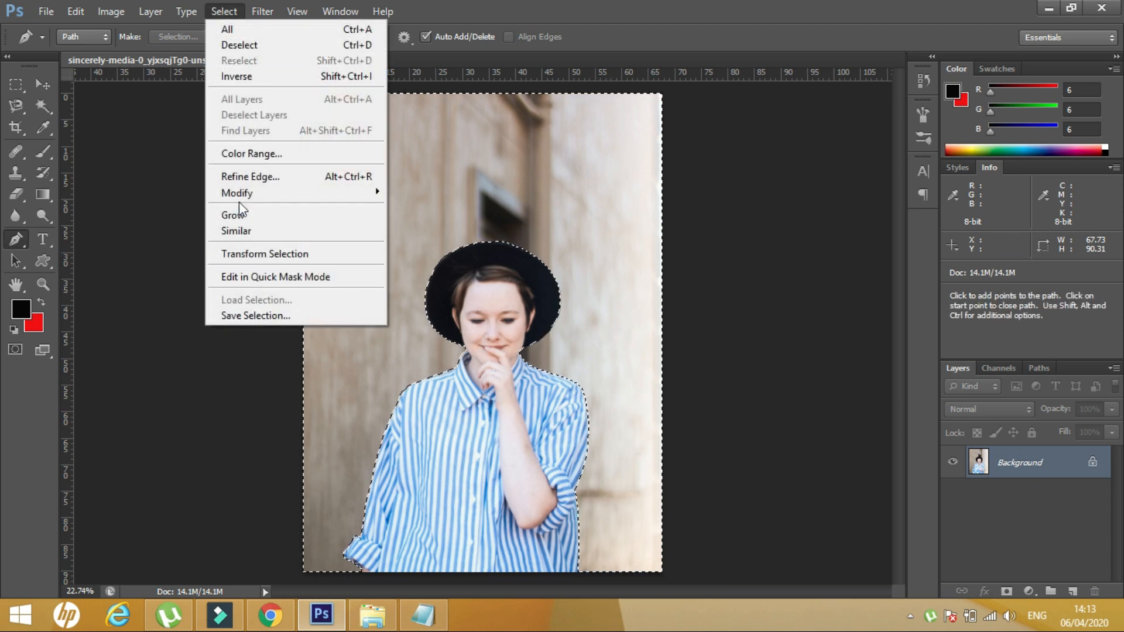
mouse_move(240, 196)
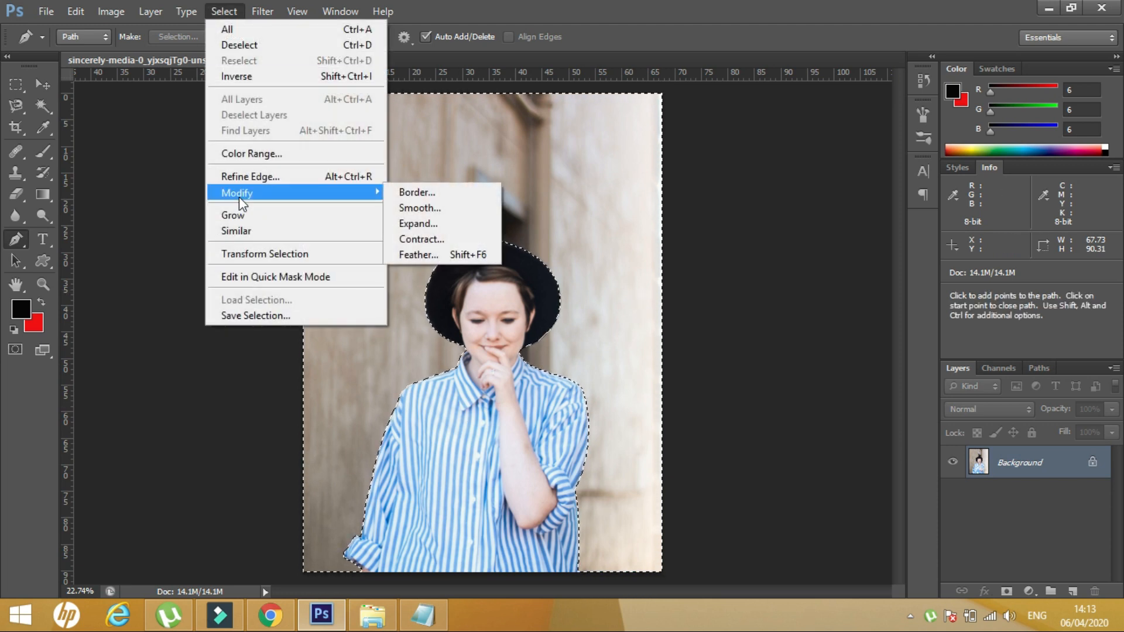
click(420, 256)
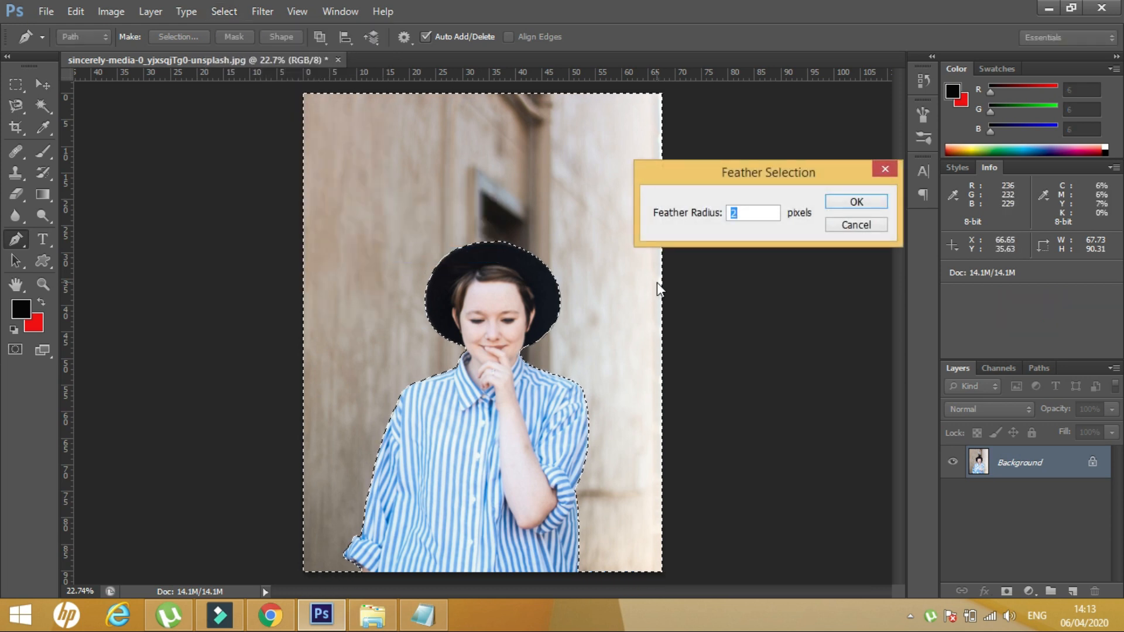
text(2)
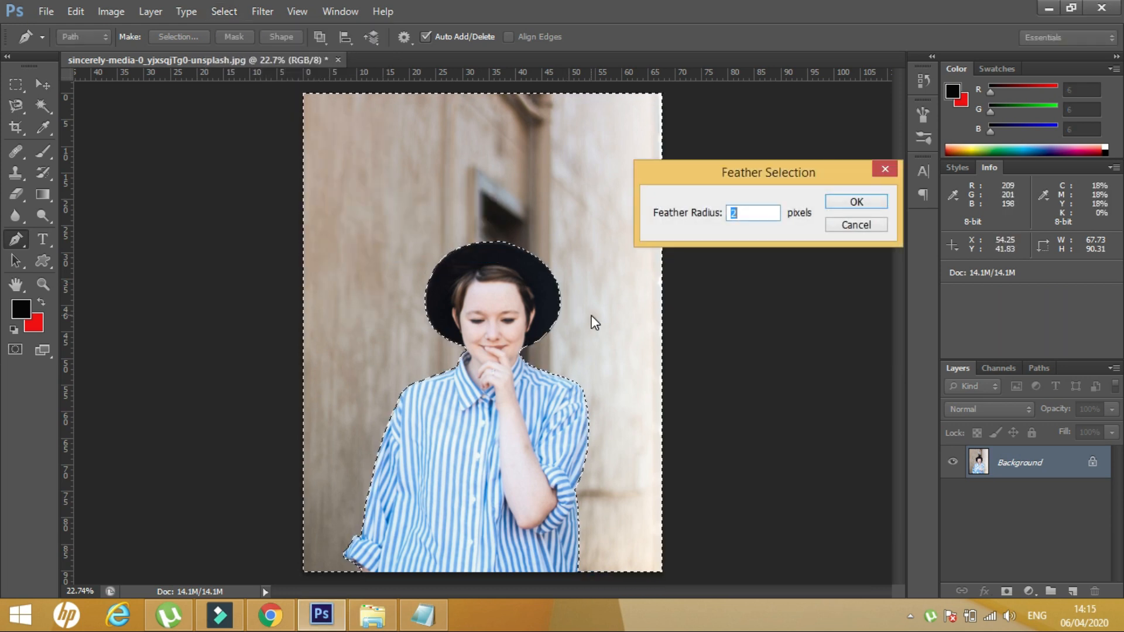
key(Up)
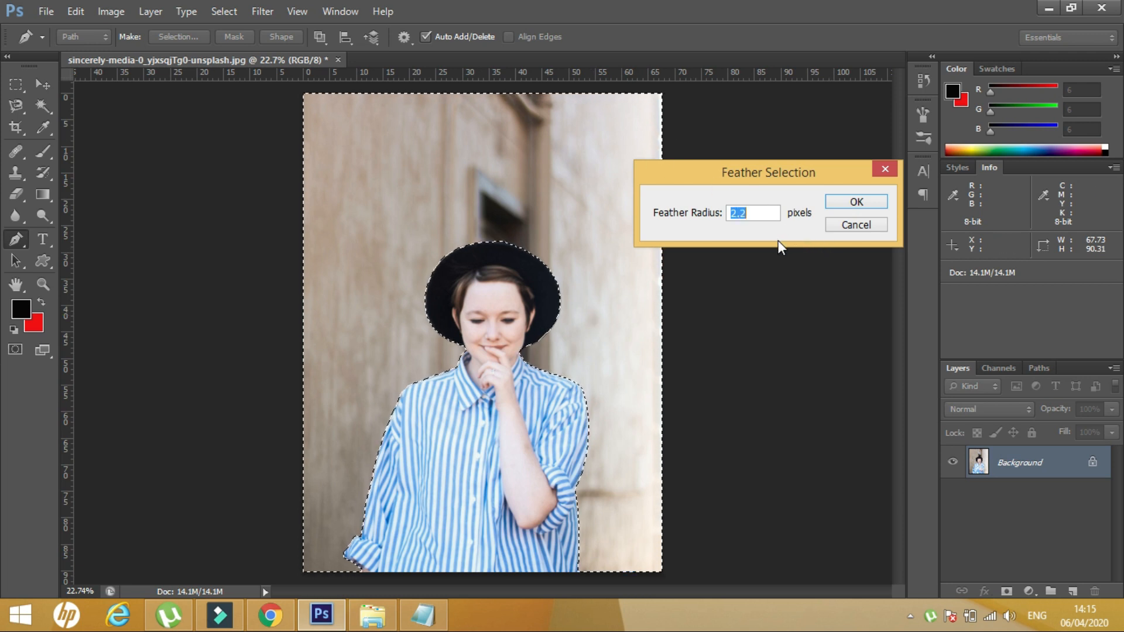
key(Down)
text(1)
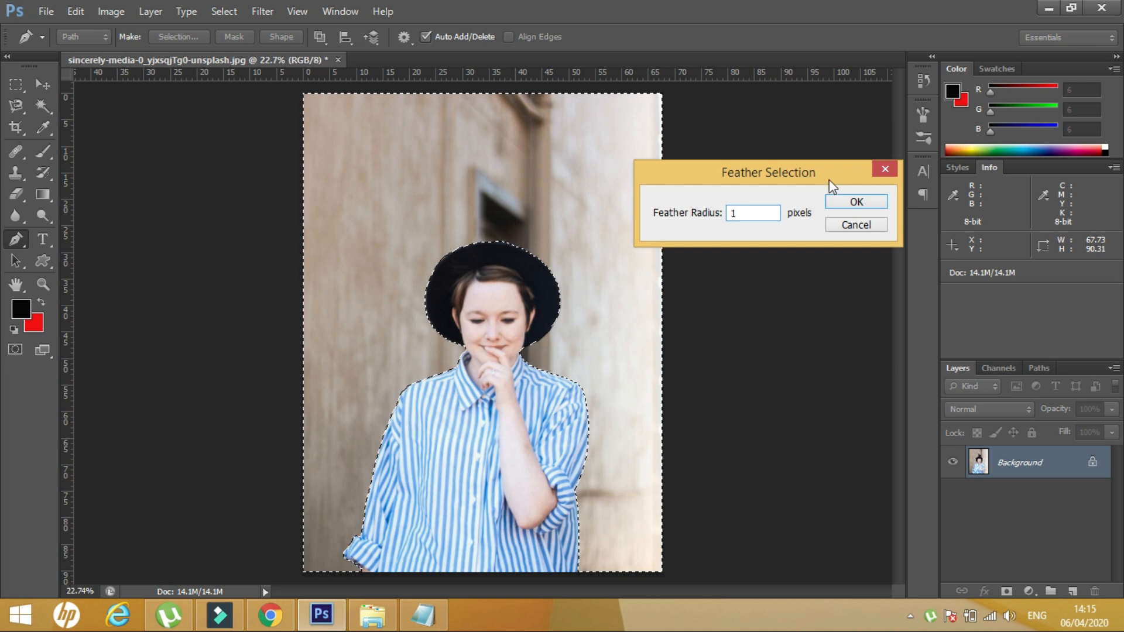
click(855, 203)
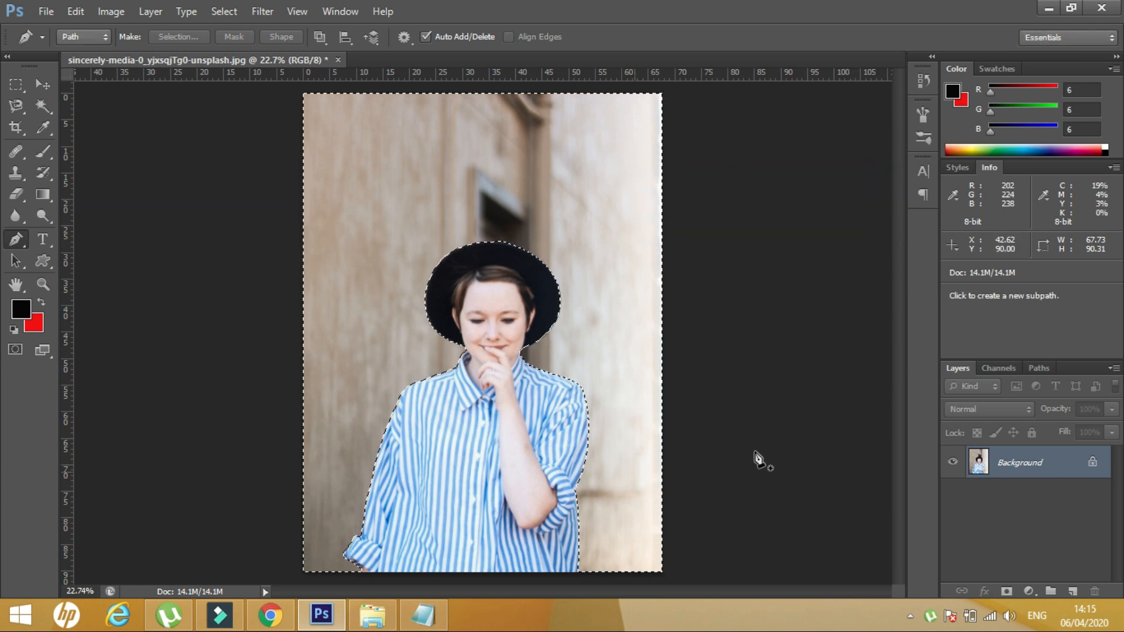
Convert the locked Background into the regular layer Layer 0, and delete the selected backdrop around the woman, clearing the selection.
double_click(1029, 468)
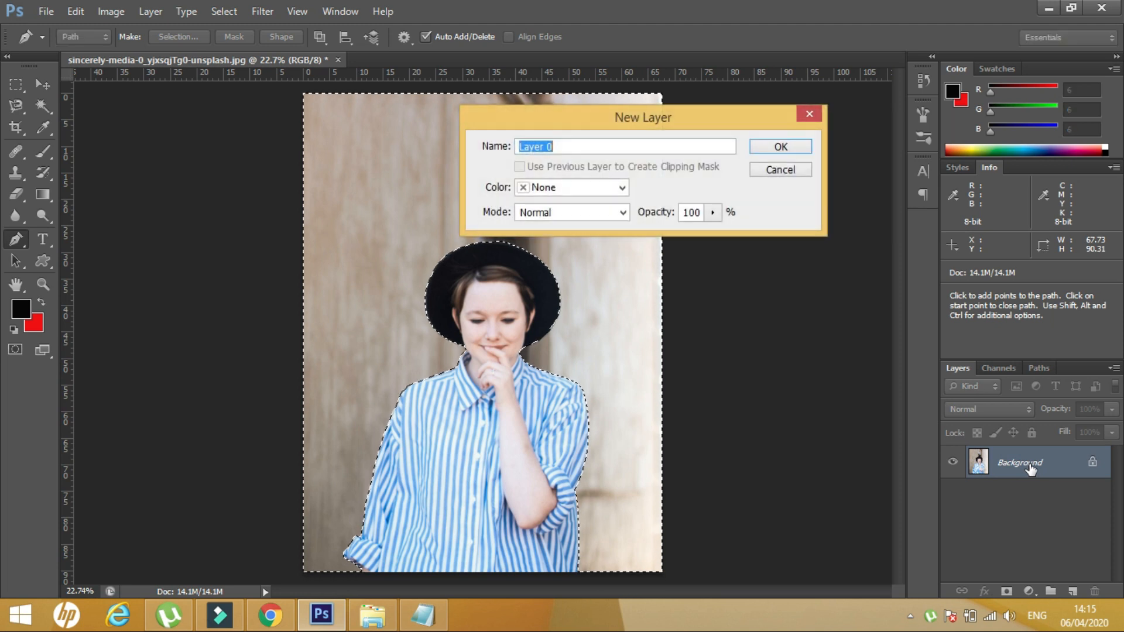
click(777, 146)
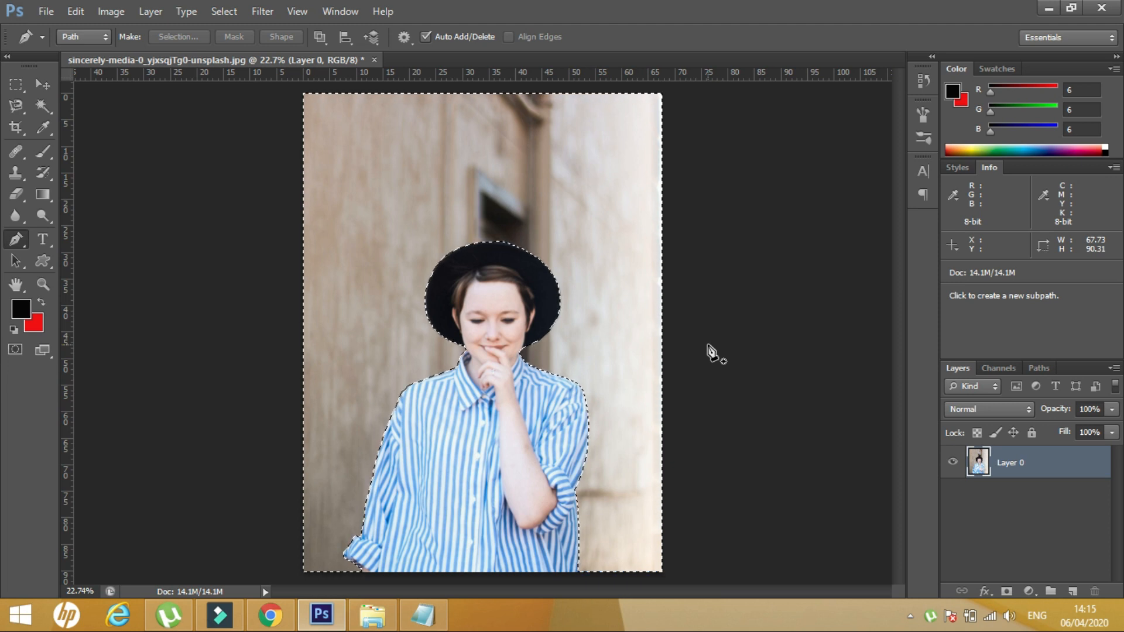
key(Delete)
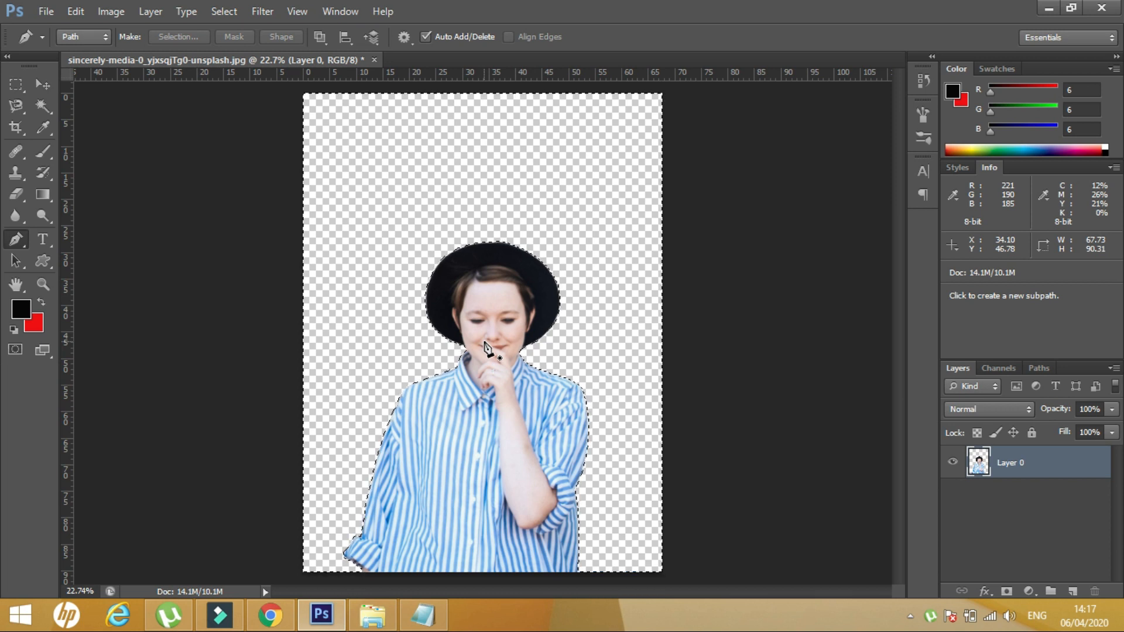
key(ctrl+d)
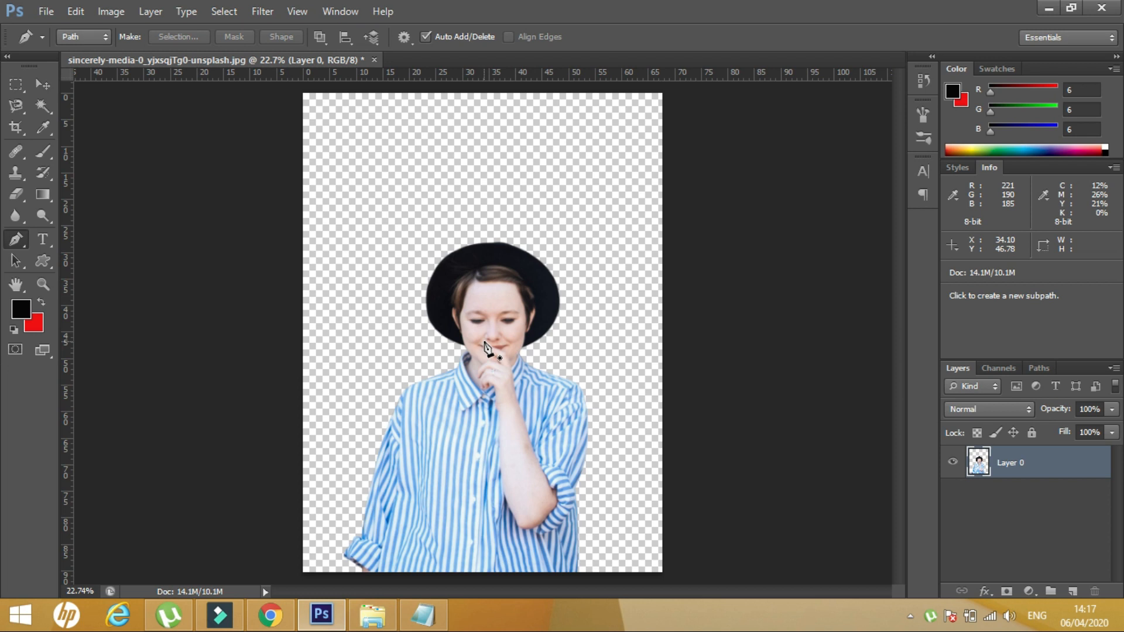
Open the photo of the white wall with the teal shutter from the Photo folder.
click(42, 12)
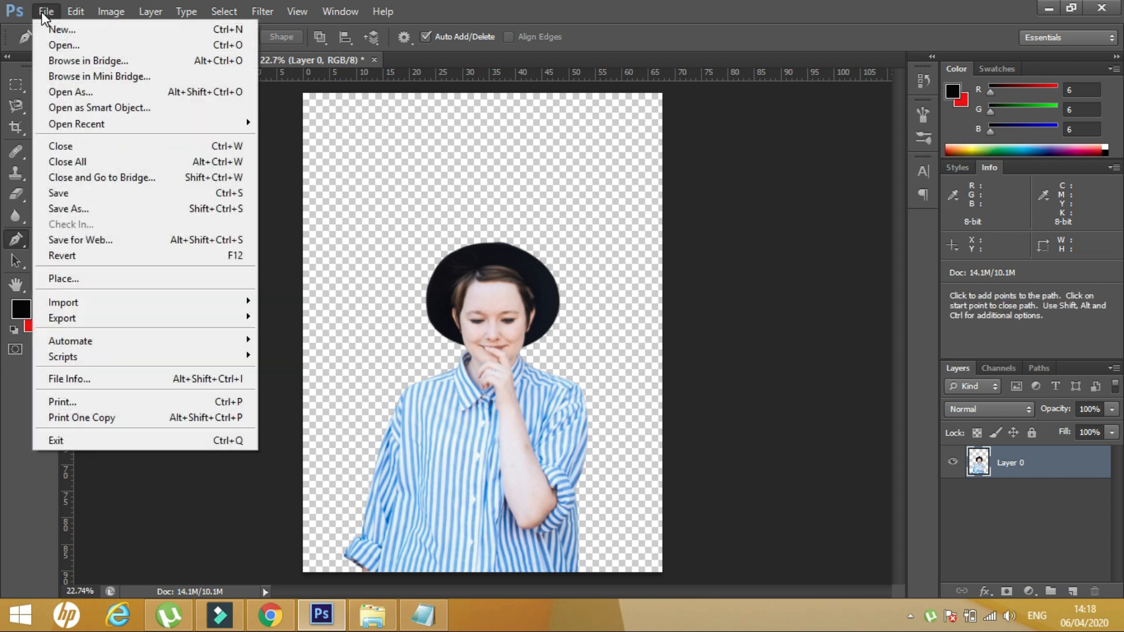
click(54, 43)
click(265, 239)
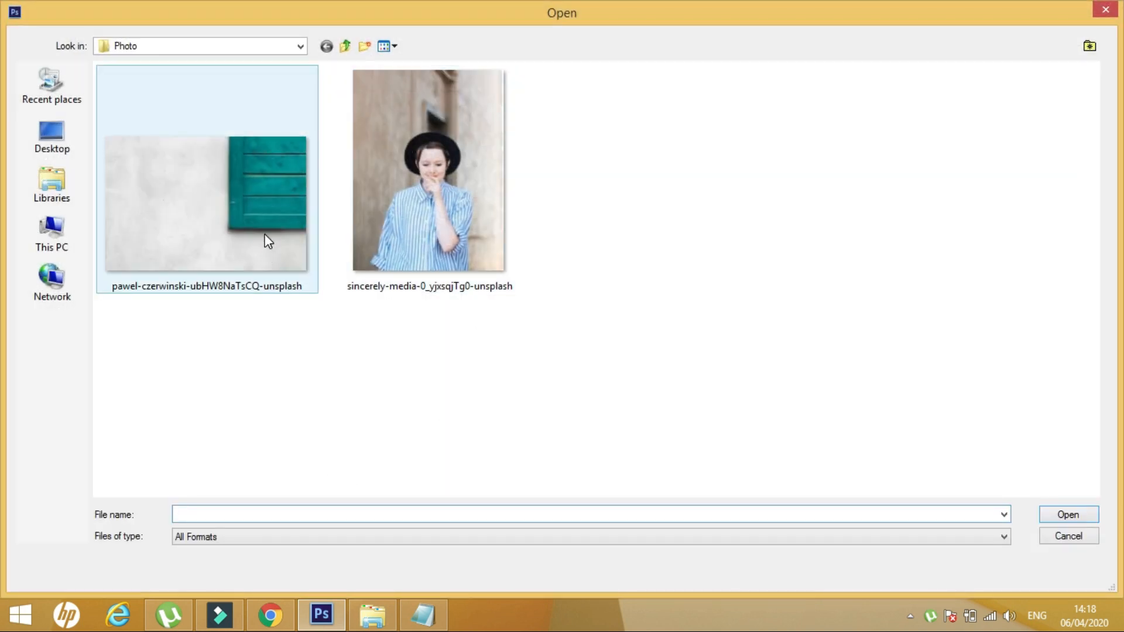
click(1069, 515)
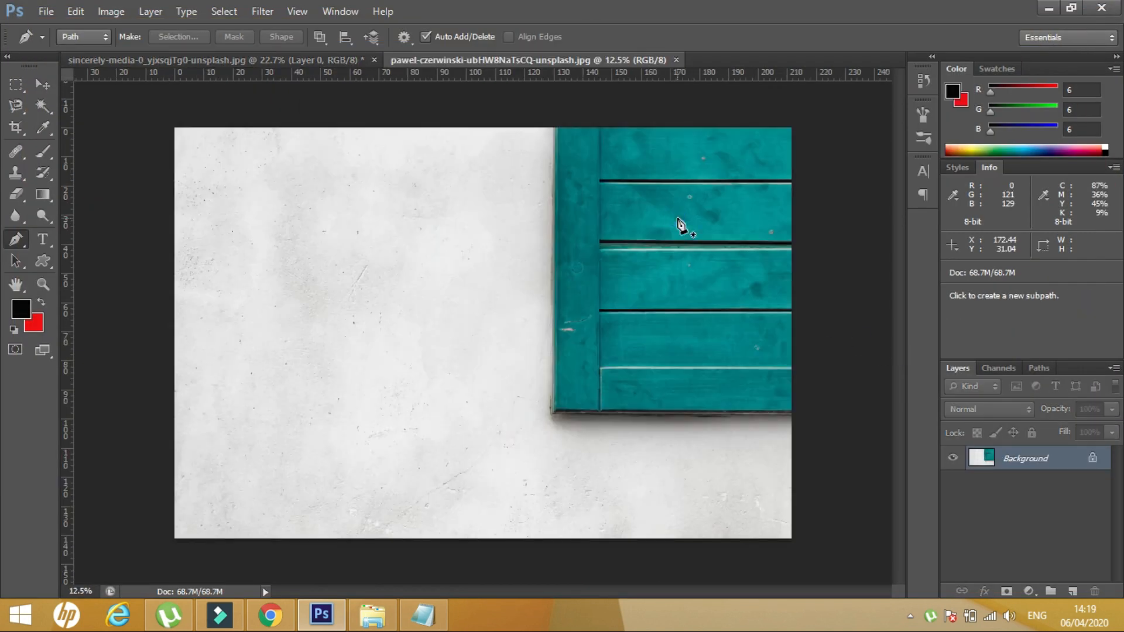
scroll(679, 223, up, 1)
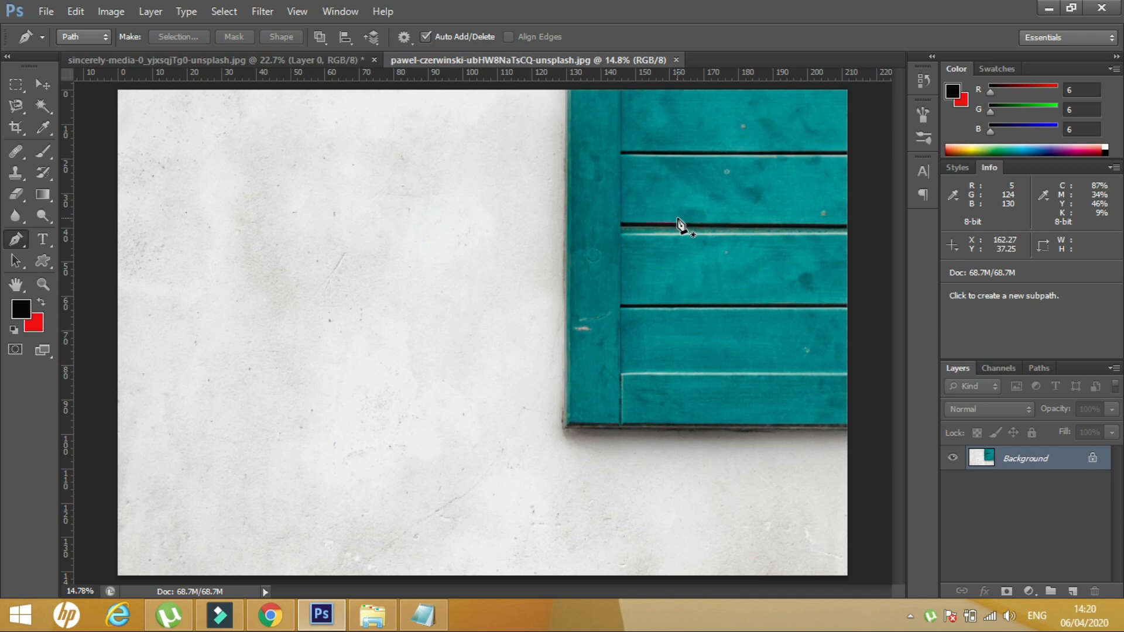
Move the cut-out woman with the Move tool into the wall photo, placing her on the plain wall beside the shutter.
click(231, 58)
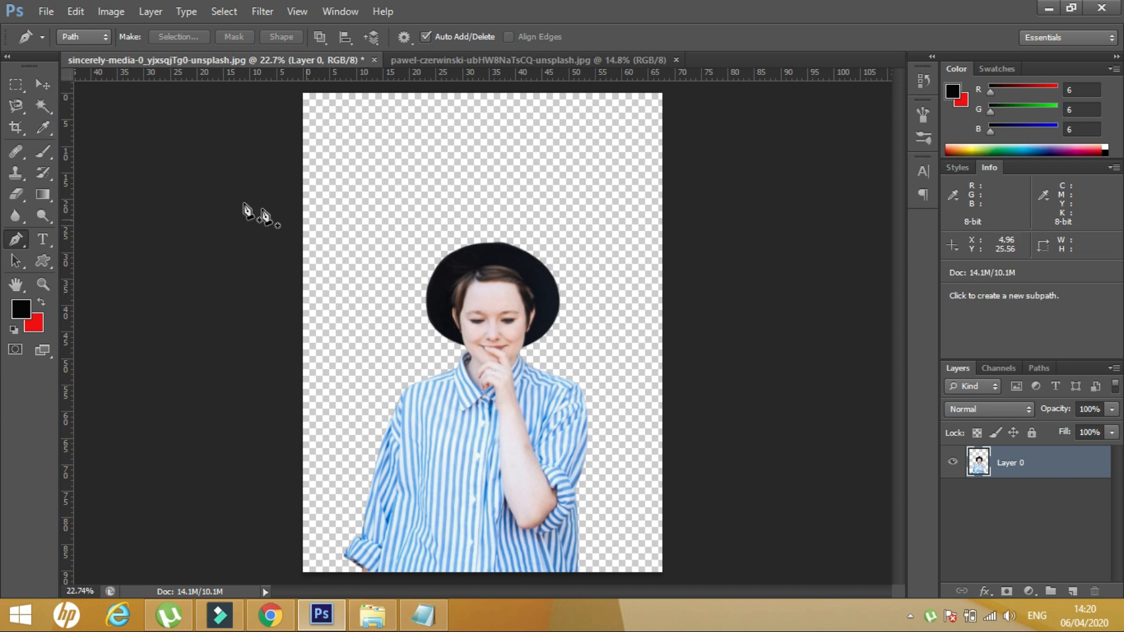
click(41, 85)
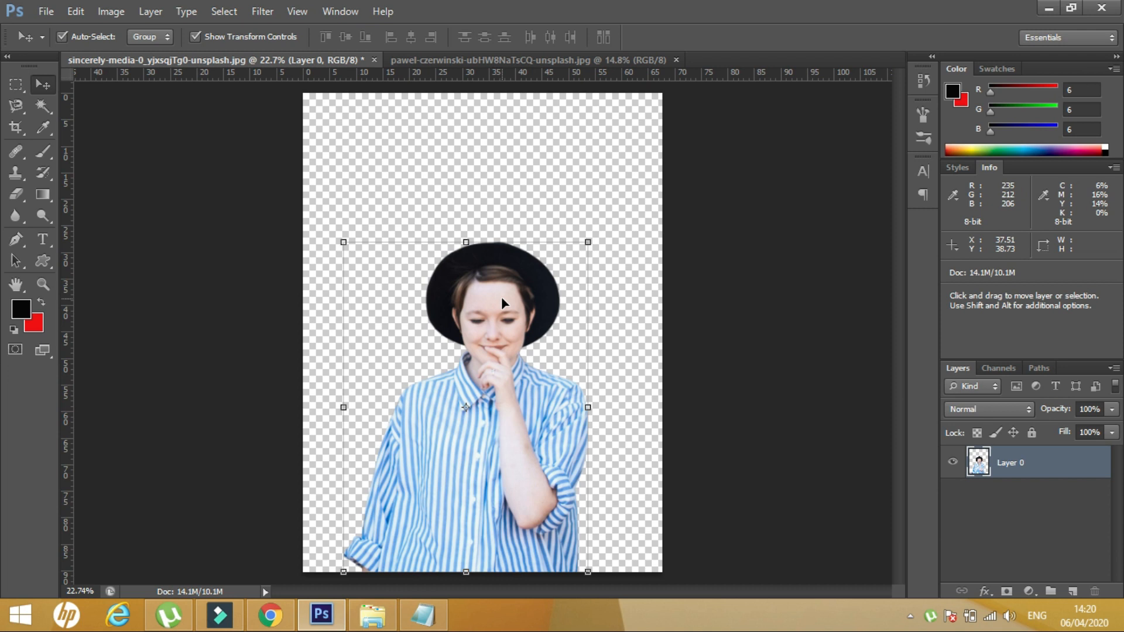
drag(499, 301, 421, 256)
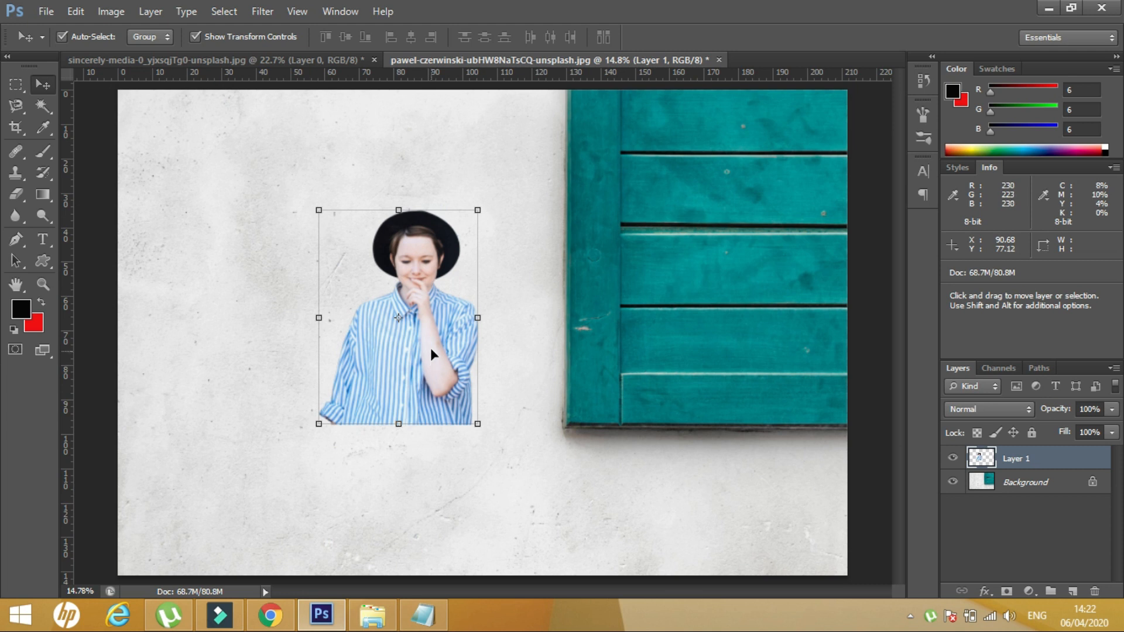
Enlarge the cut-out woman proportionally to about 205% with Free Transform, keeping her lower edge on the photo's bottom border.
key(ctrl+t)
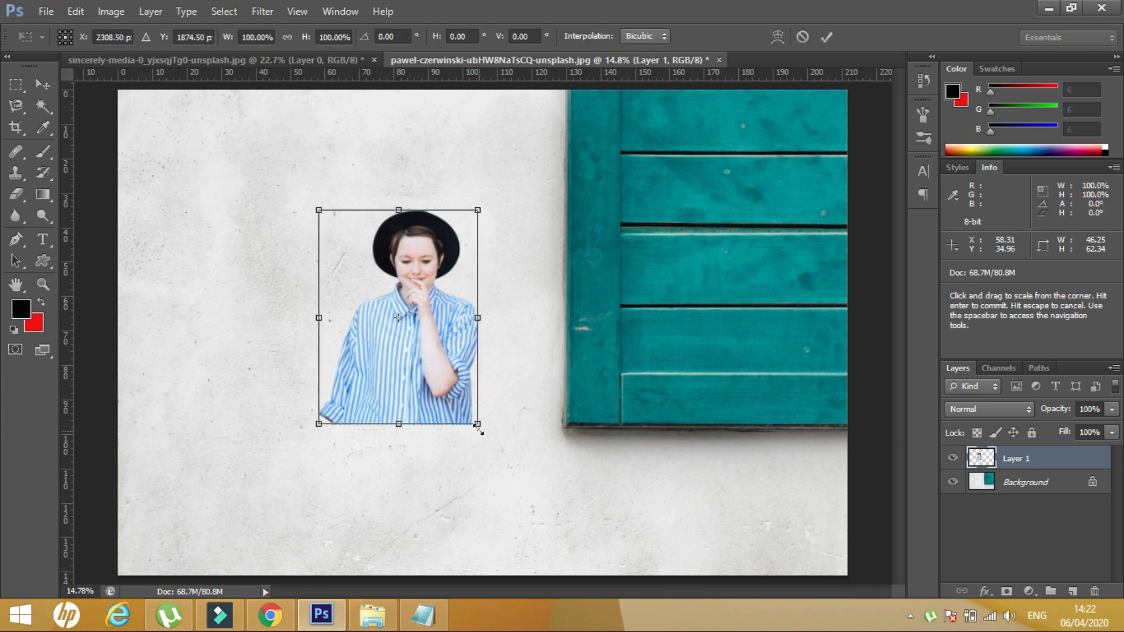
drag(478, 425, 605, 566)
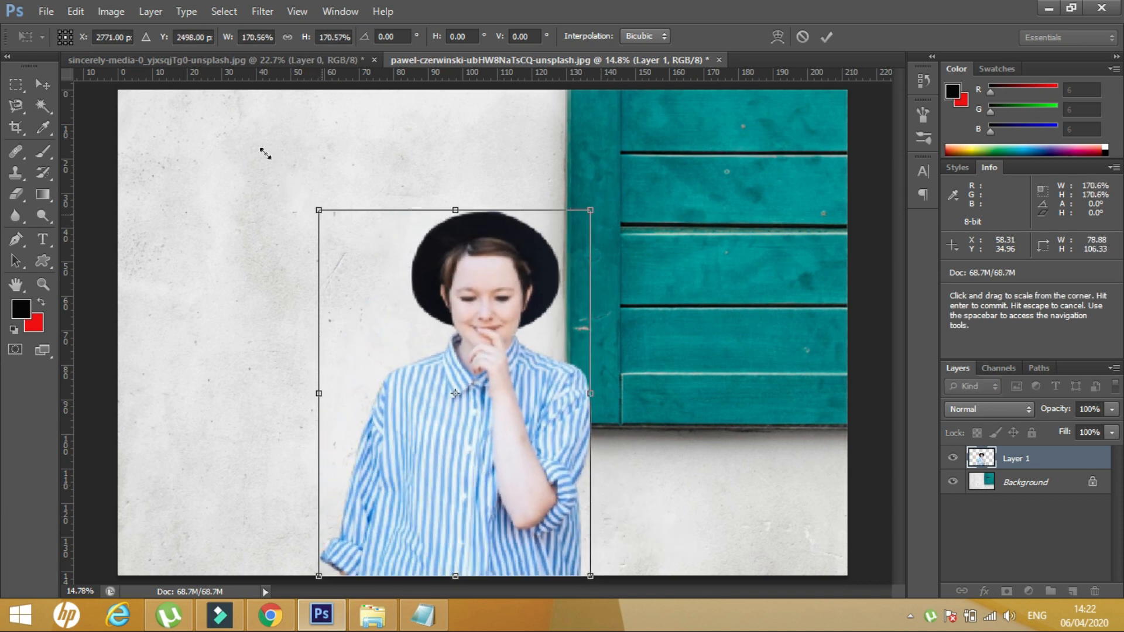
mouse_move(265, 154)
mouse_down()
mouse_move(271, 143)
mouse_move(271, 156)
mouse_move(253, 131)
mouse_move(260, 147)
mouse_up()
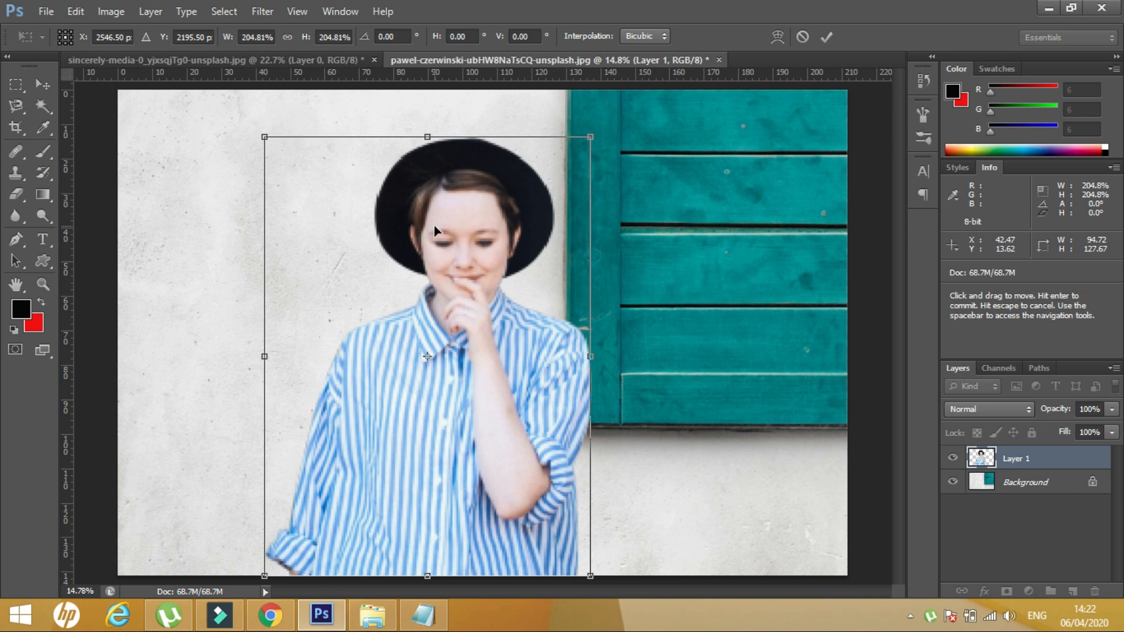
key(Return)
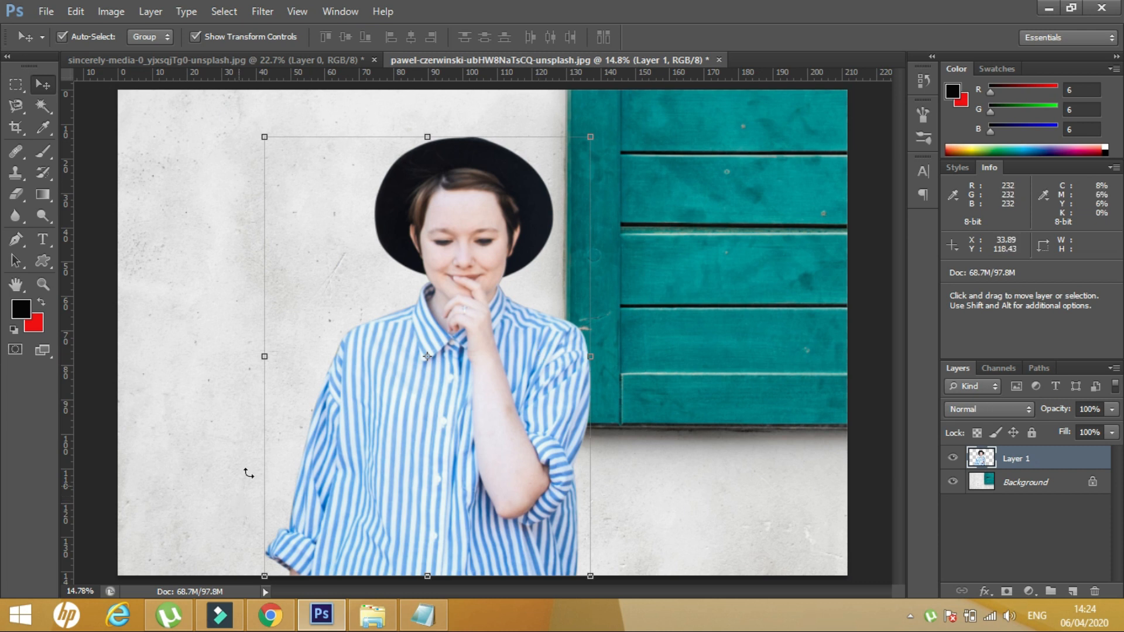
Move the woman left until she clears the teal shutter, scale her to about 101%, and nudge her slightly further left.
drag(479, 432, 441, 432)
drag(553, 136, 555, 133)
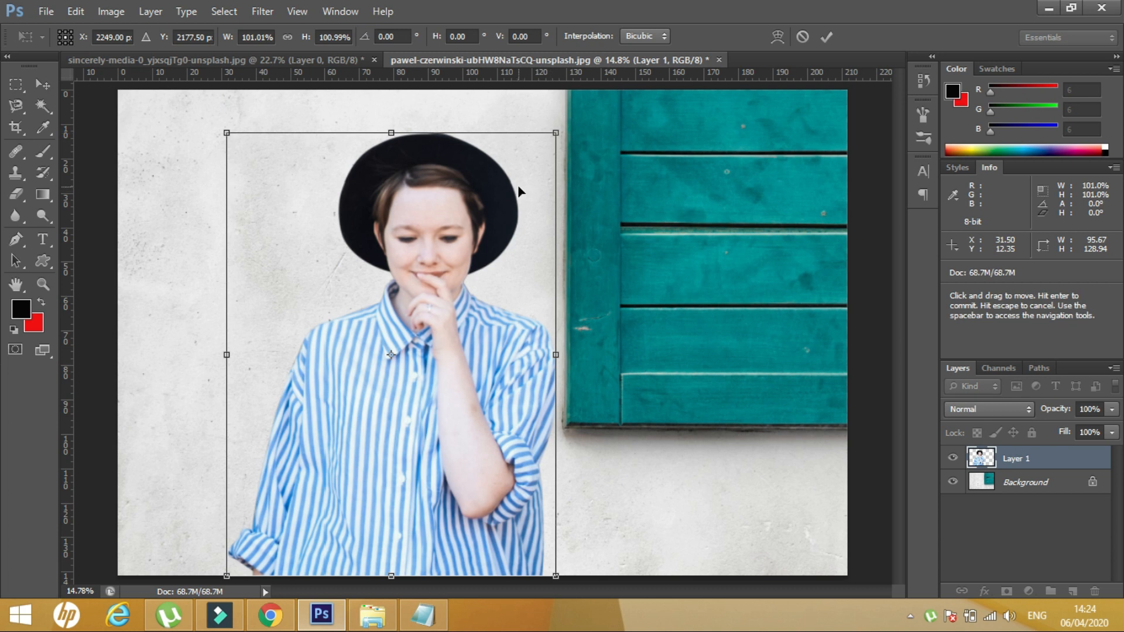
key(Return)
key(shift+Left)
key(shift+Left)
key(shift+Left)
key(shift+Left)
key(shift+Left)
key(shift+Left)
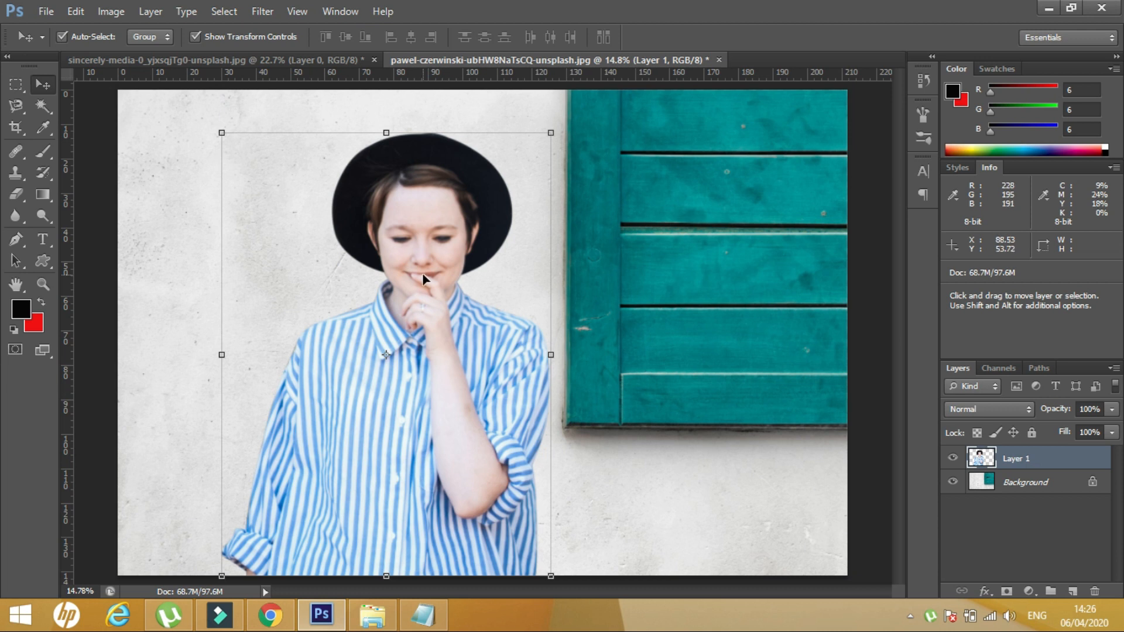
Add a drop shadow to the woman's layer with an angle of 148°, a distance of 68 px and an opacity of 31%.
click(151, 11)
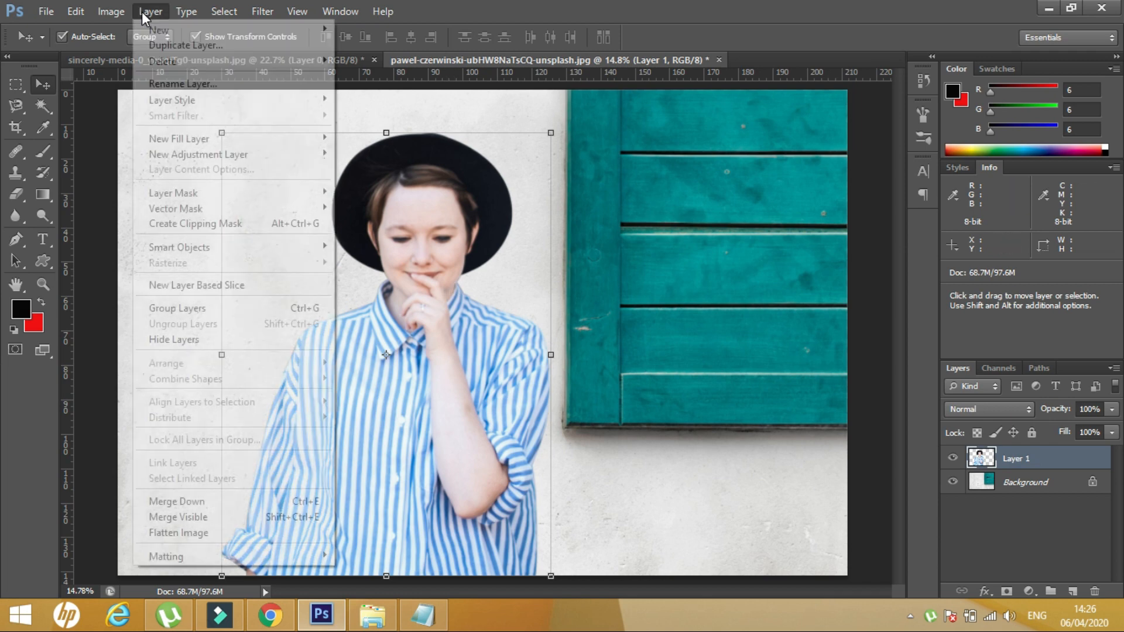
mouse_move(170, 106)
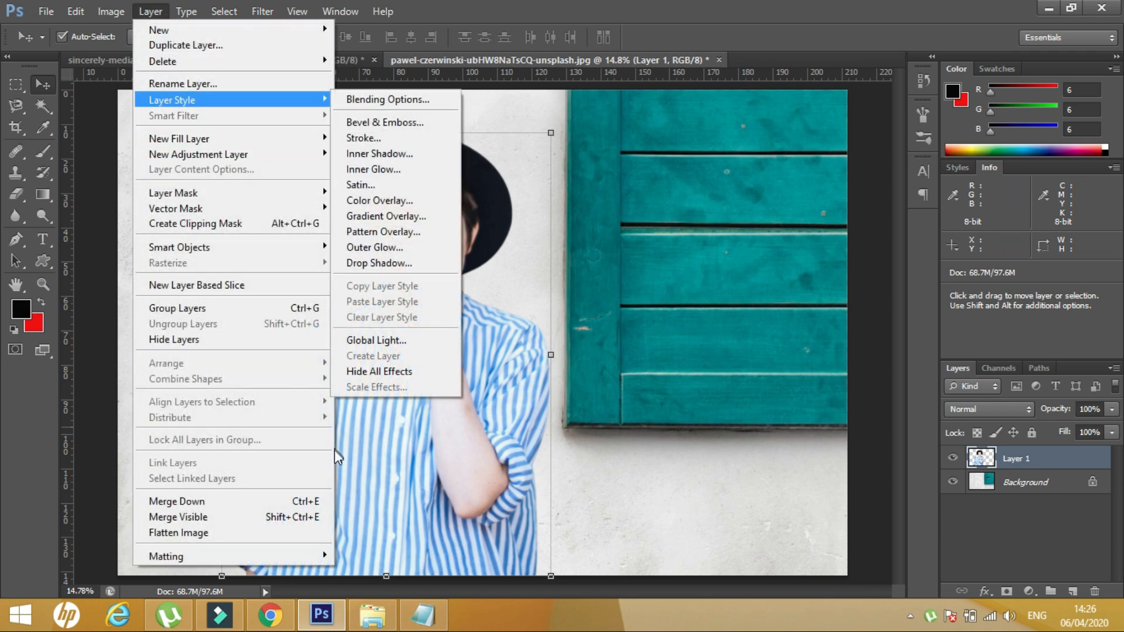
click(385, 263)
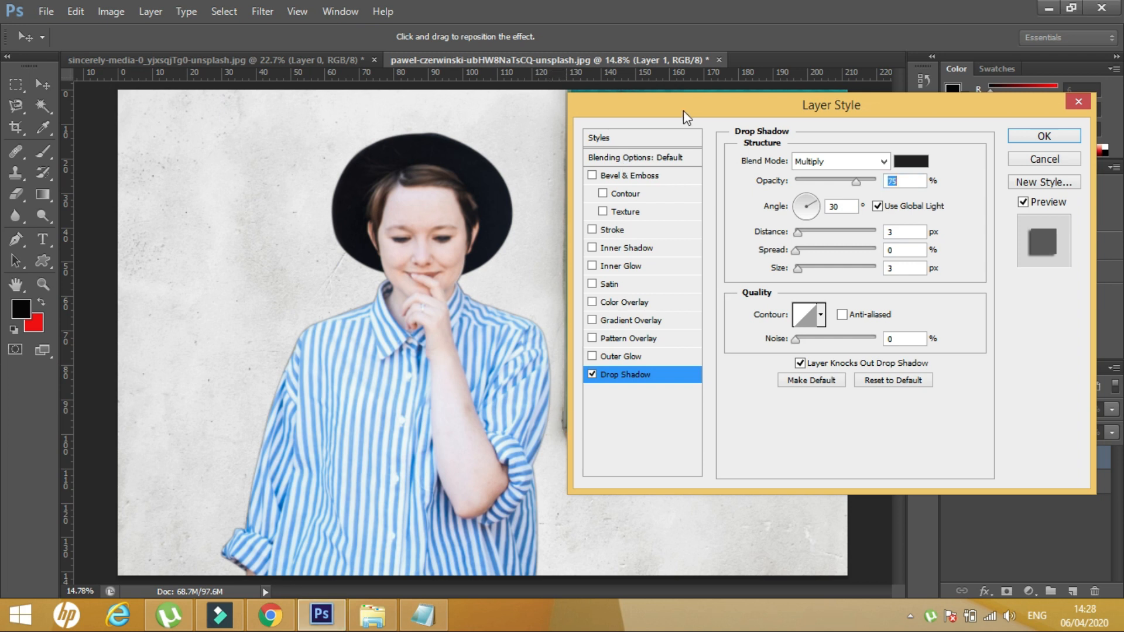
drag(684, 110, 758, 98)
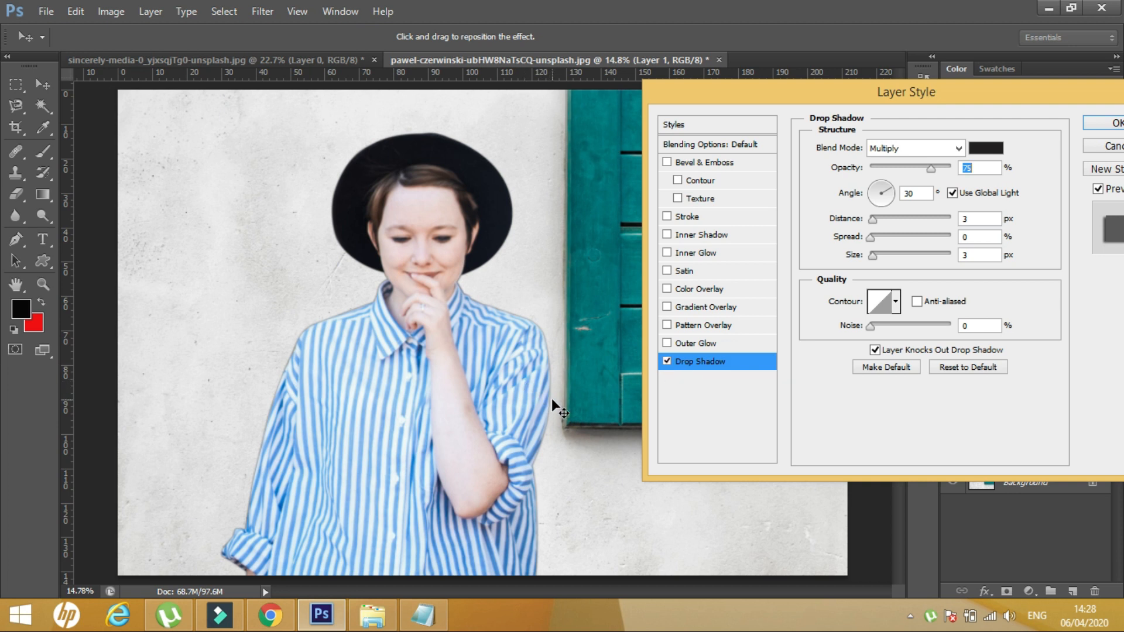
drag(557, 403, 559, 403)
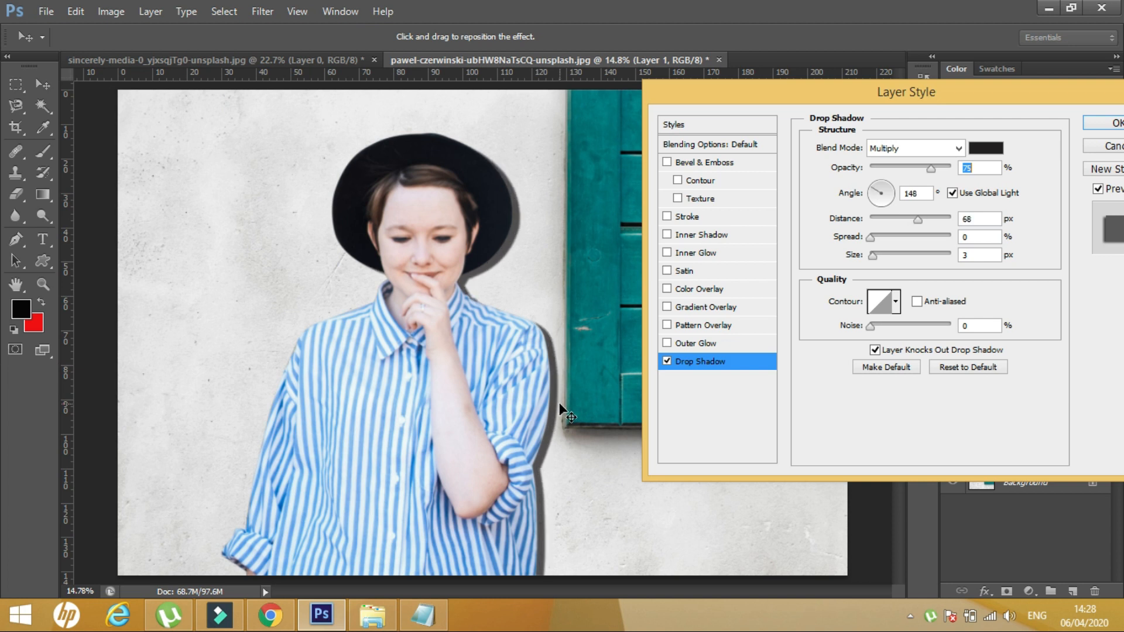
double_click(992, 219)
drag(931, 168, 897, 175)
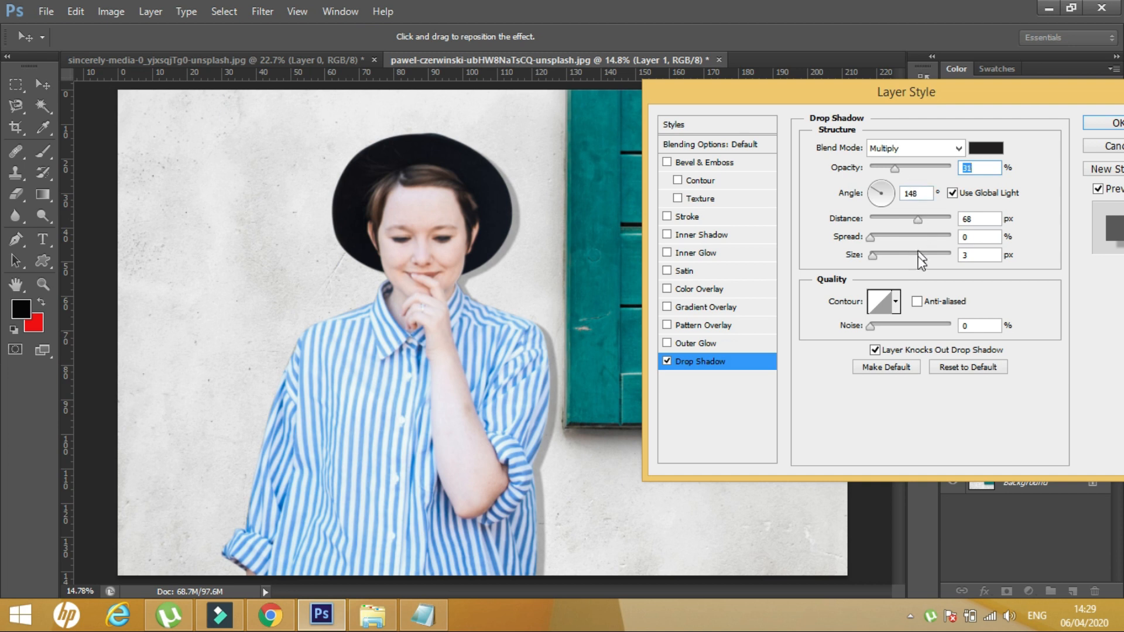
Soften the drop shadow by raising its size to about 60 px, and apply the layer style.
double_click(979, 256)
key(Up)
key(Up)
key(Up)
key(Up)
key(Up)
key(Up)
key(Up)
key(Up)
key(Up)
key(Up)
key(Up)
key(Up)
key(Up)
key(Up)
key(Up)
key(Up)
key(Up)
key(Up)
key(Up)
key(Up)
key(Up)
key(Up)
key(Up)
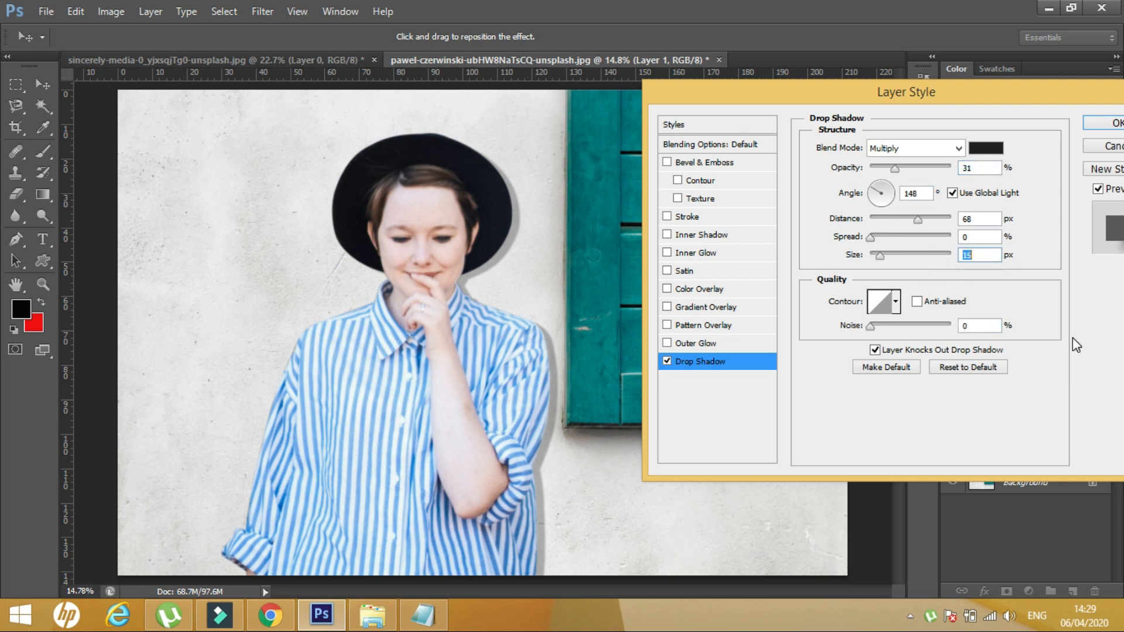
key(Up)
key(Up)
key(Up)
key(Up)
key(Up)
key(Up)
key(Up)
key(Up)
key(Up)
key(Up)
key(Up)
key(Up)
key(Up)
key(Up)
key(Up)
key(Up)
key(Up)
key(Up)
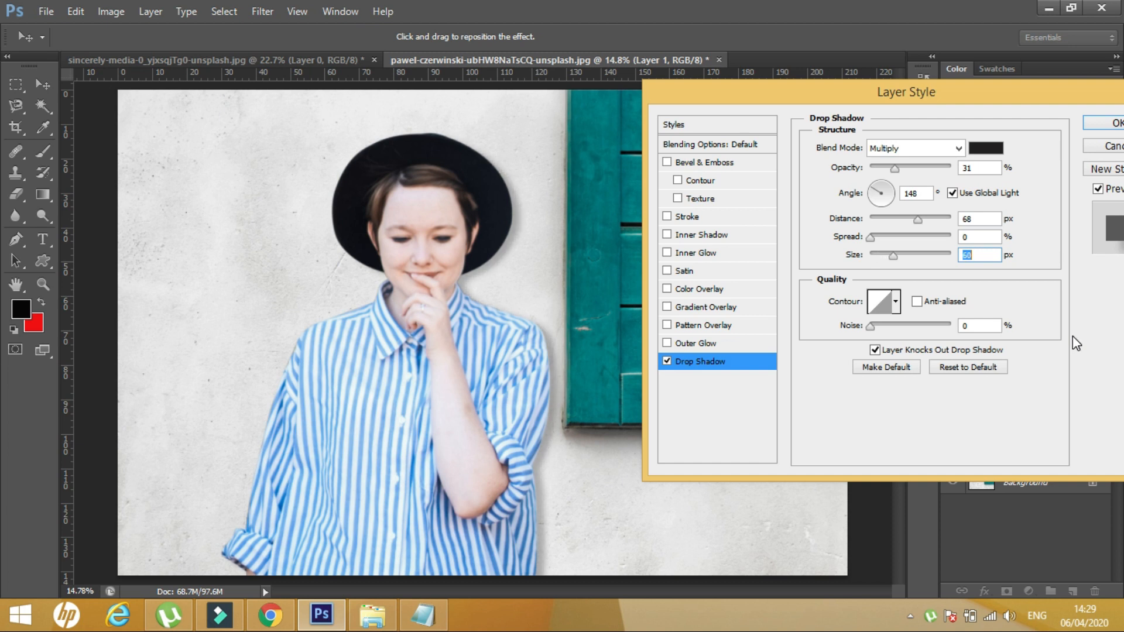
key(Up)
key(Up)
key(Up)
click(1079, 123)
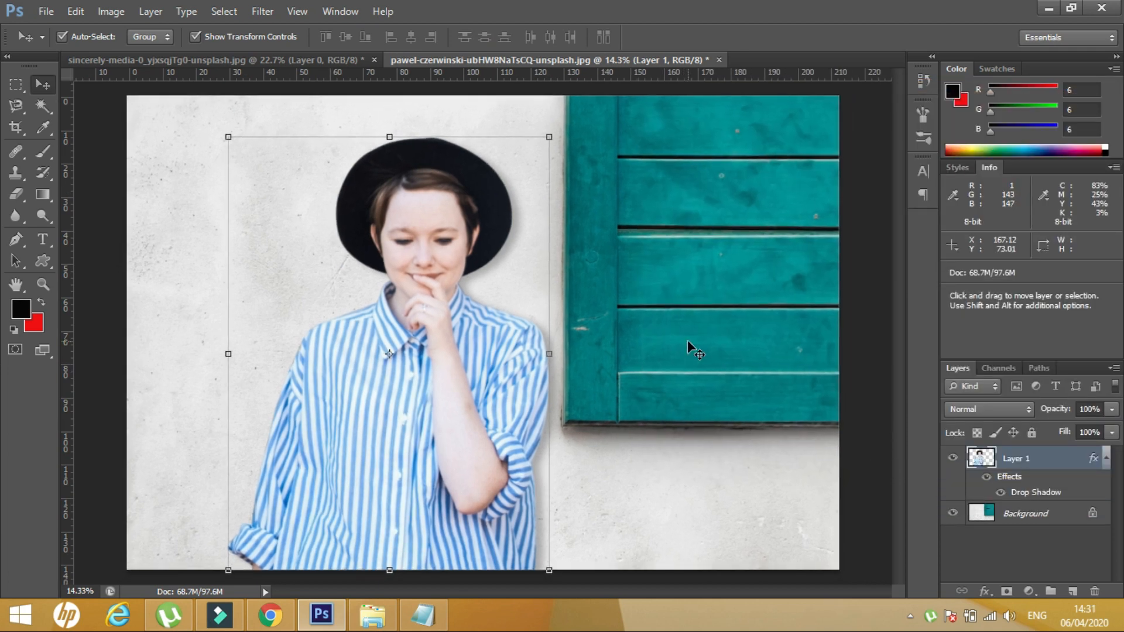
key(ctrl+plus)
key(ctrl+minus)
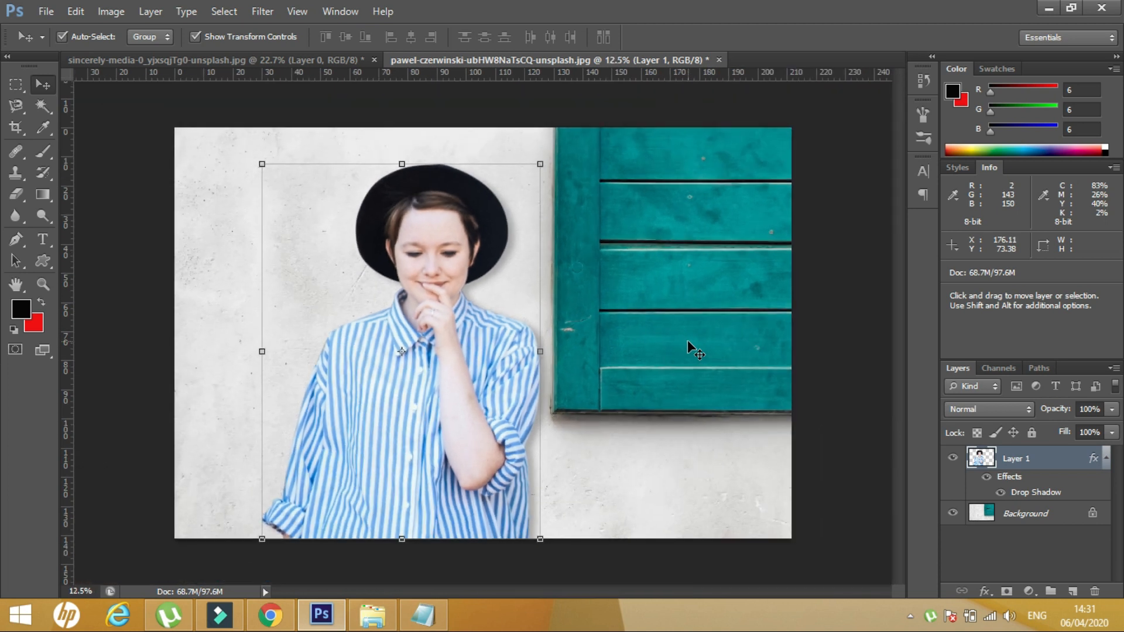